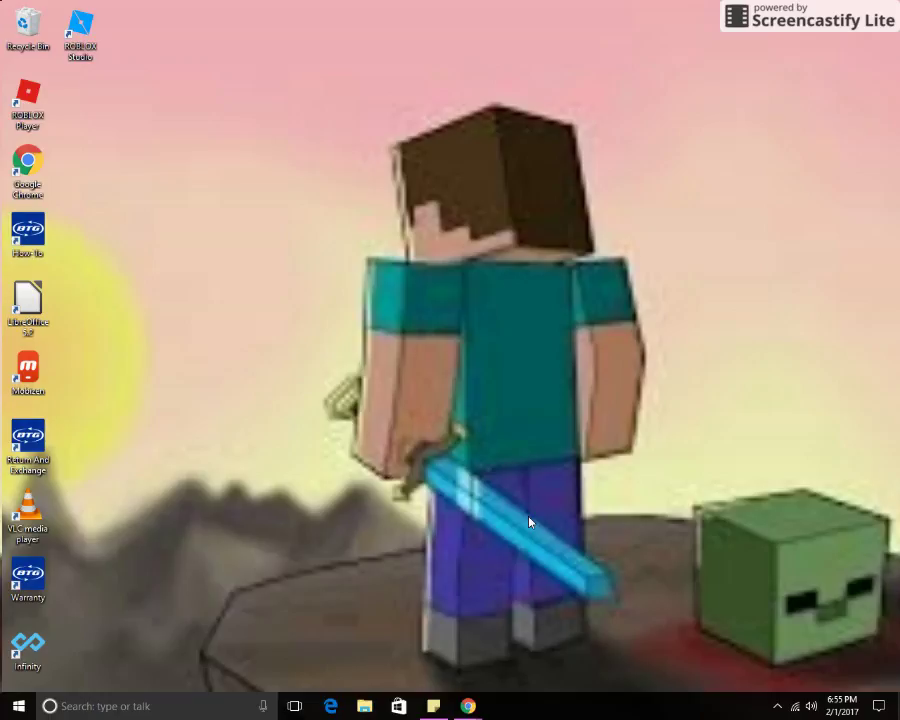
Open Pixel Art Studio and dismiss its license status dialog
click(18, 706)
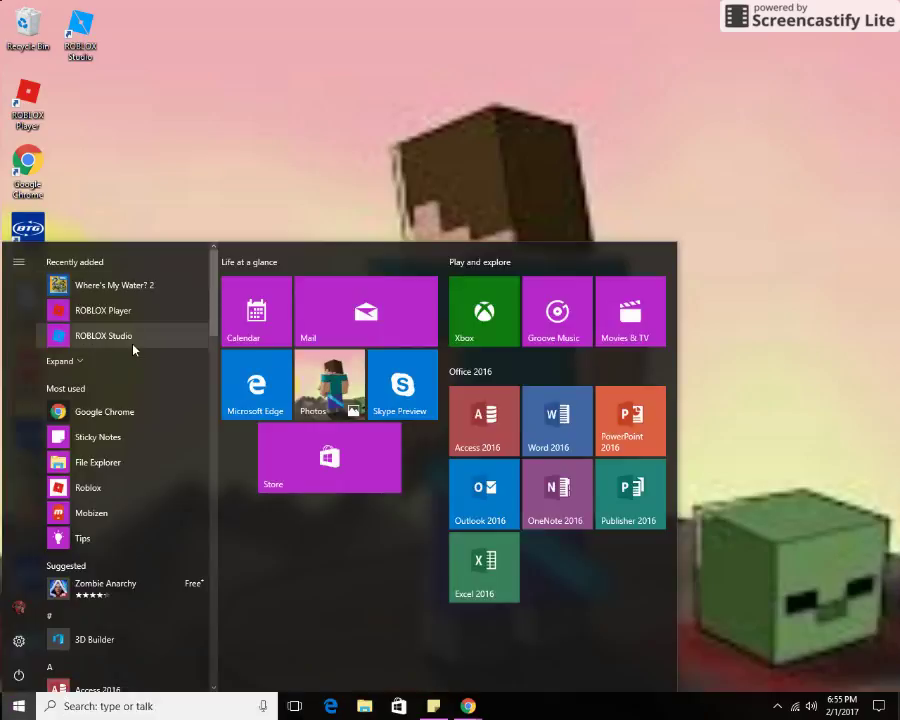
scroll(128, 450, down, 1)
scroll(128, 457, down, 2)
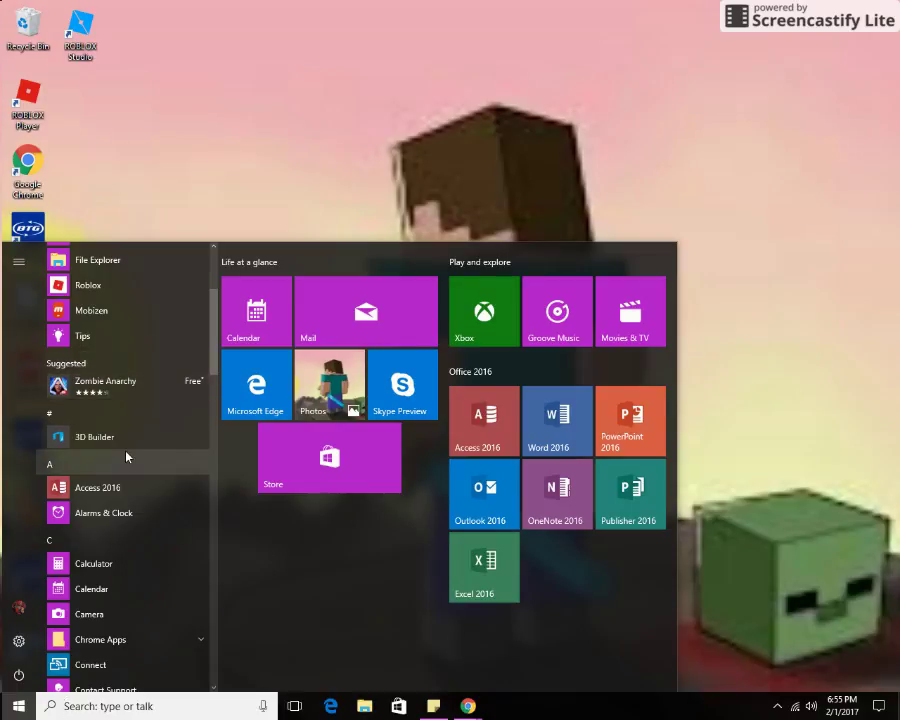
scroll(128, 456, down, 5)
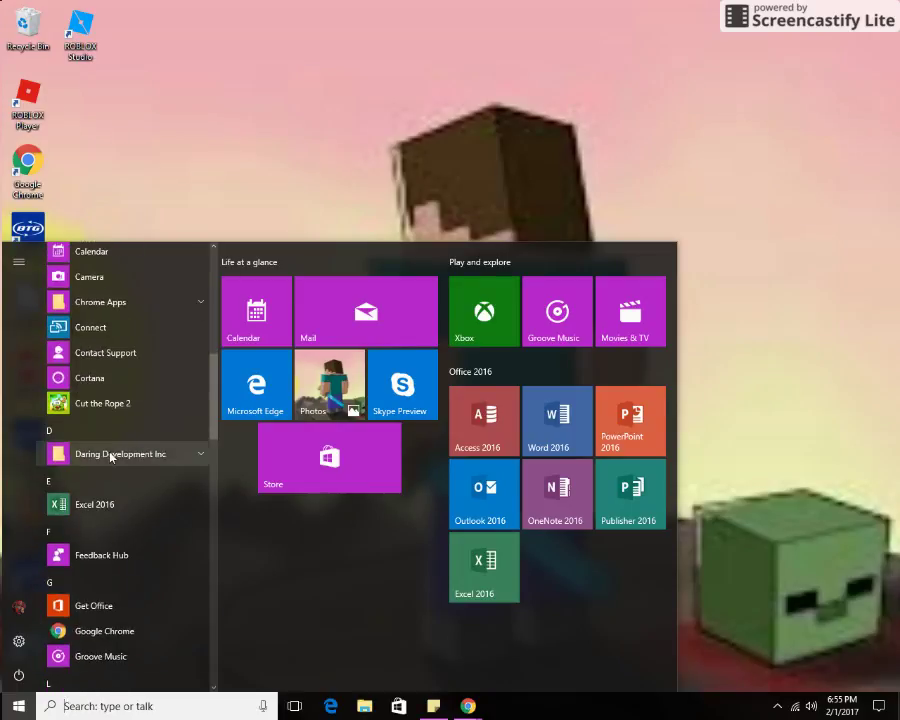
scroll(112, 450, down, 8)
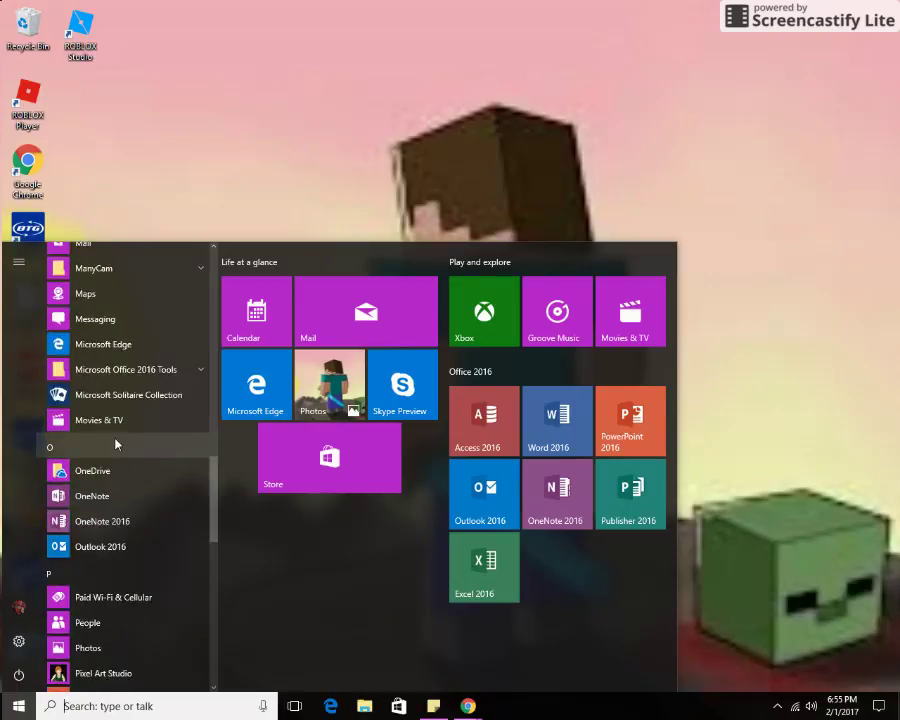
scroll(116, 444, down, 4)
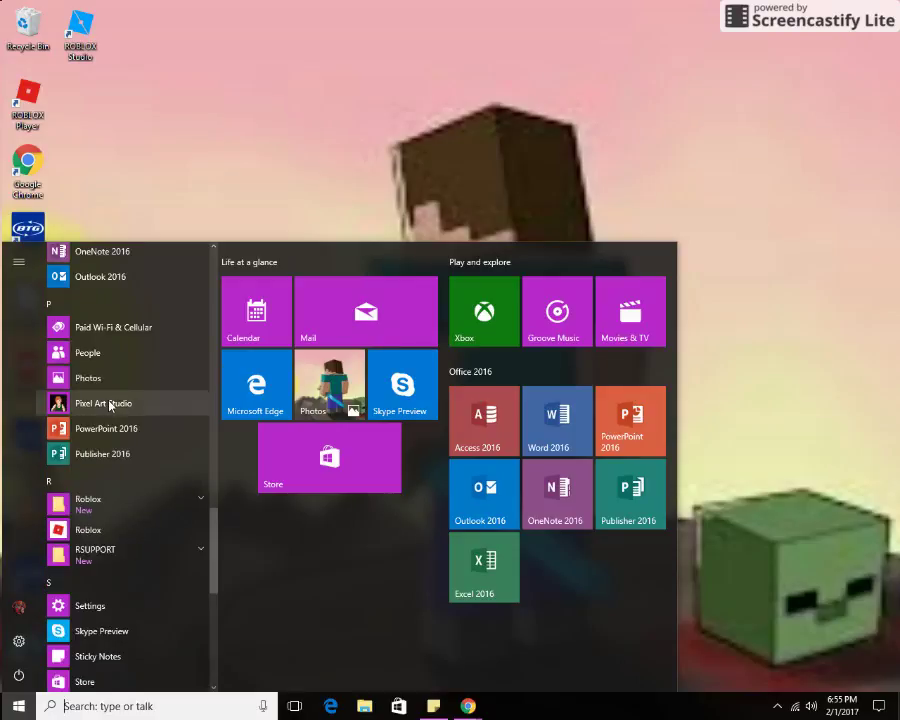
click(103, 404)
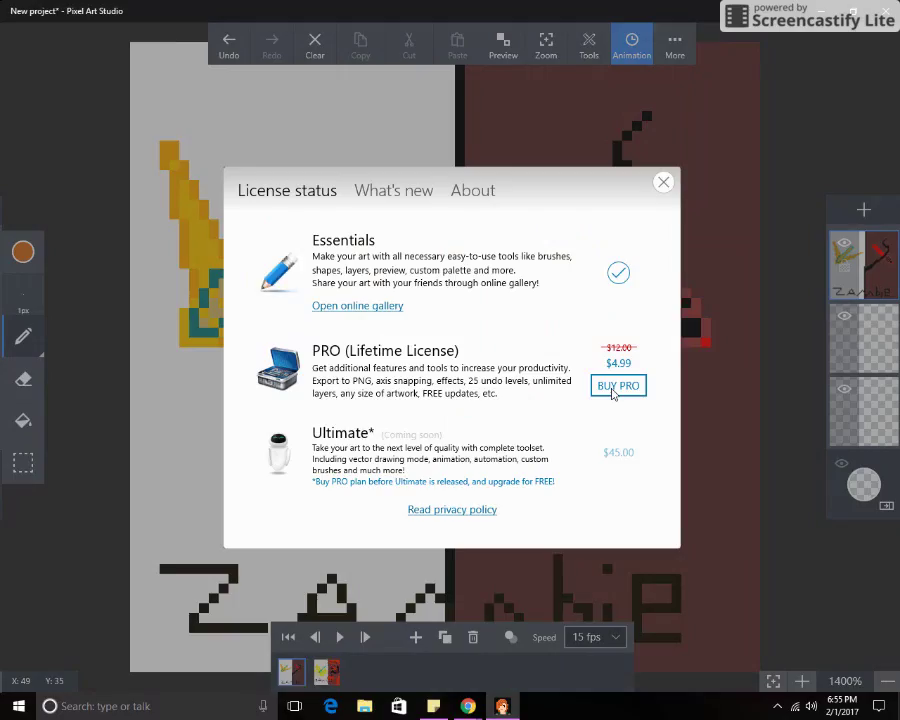
click(663, 181)
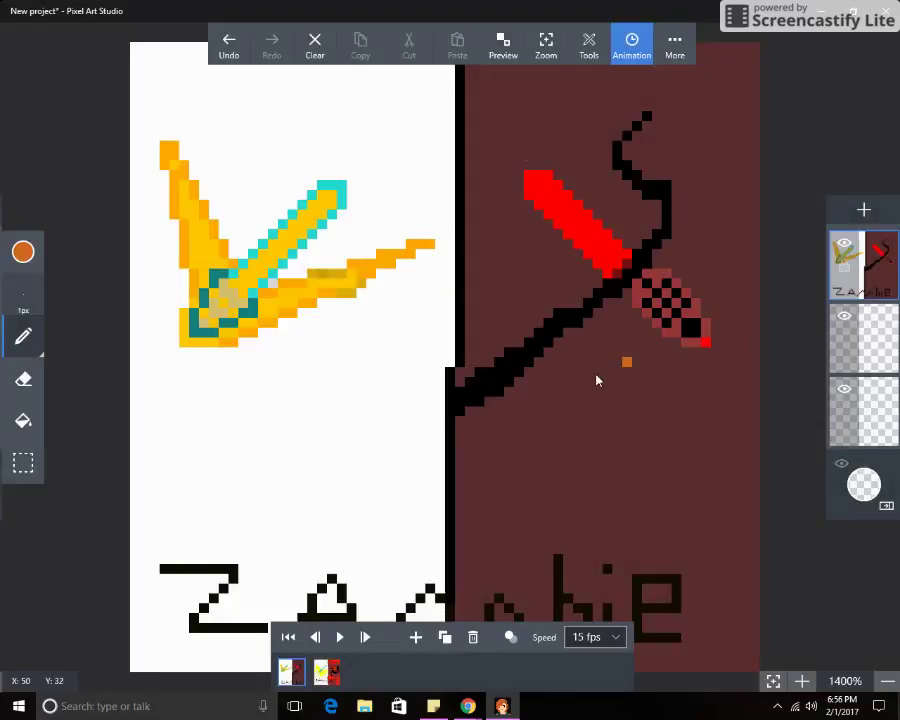
Look through the two existing animation frames and add a blank third frame
click(330, 672)
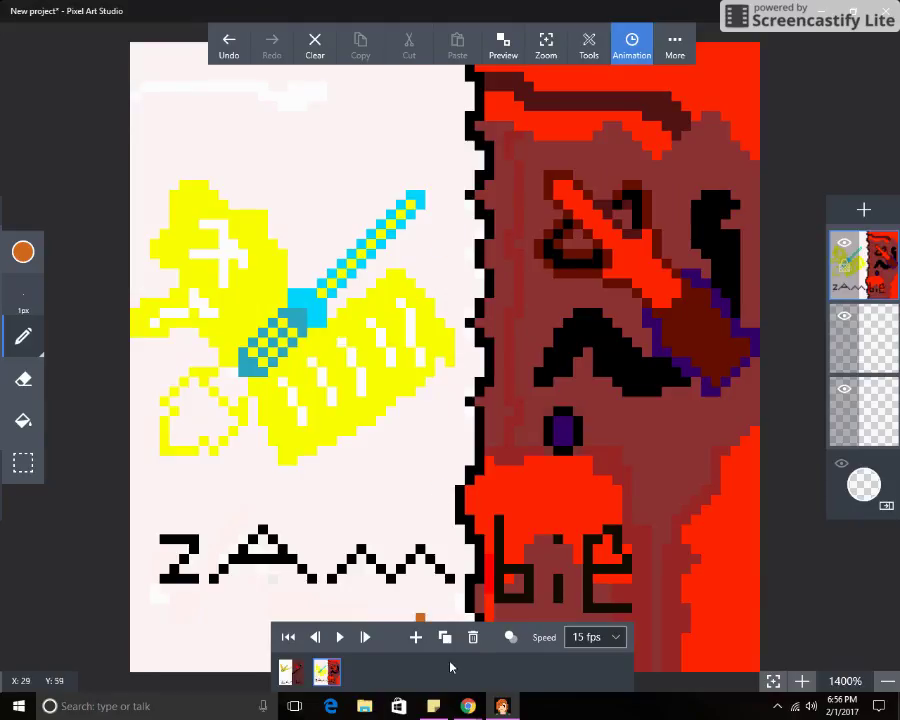
click(287, 672)
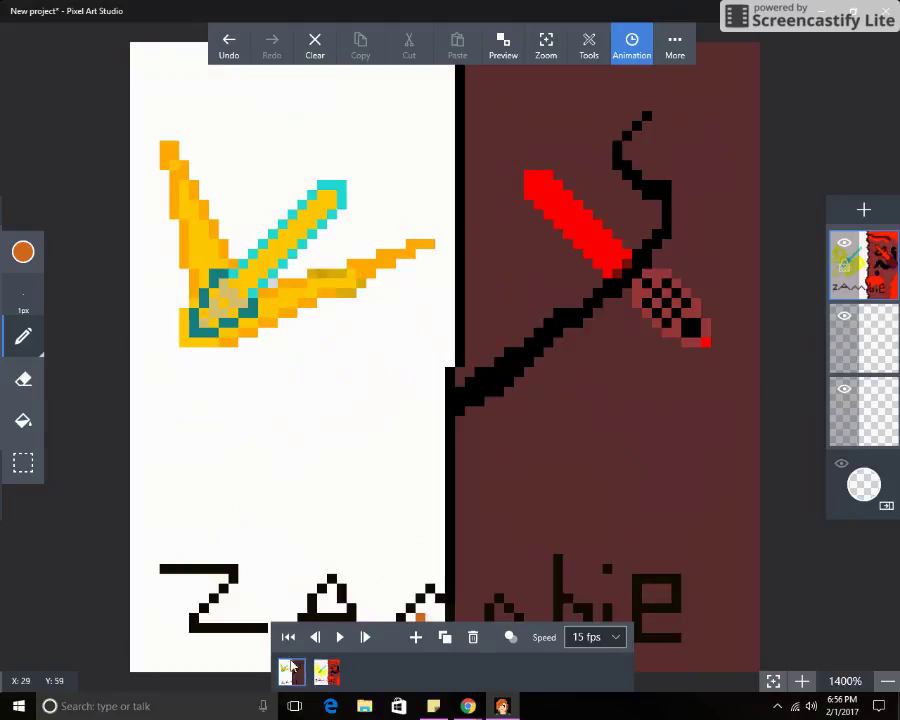
click(327, 672)
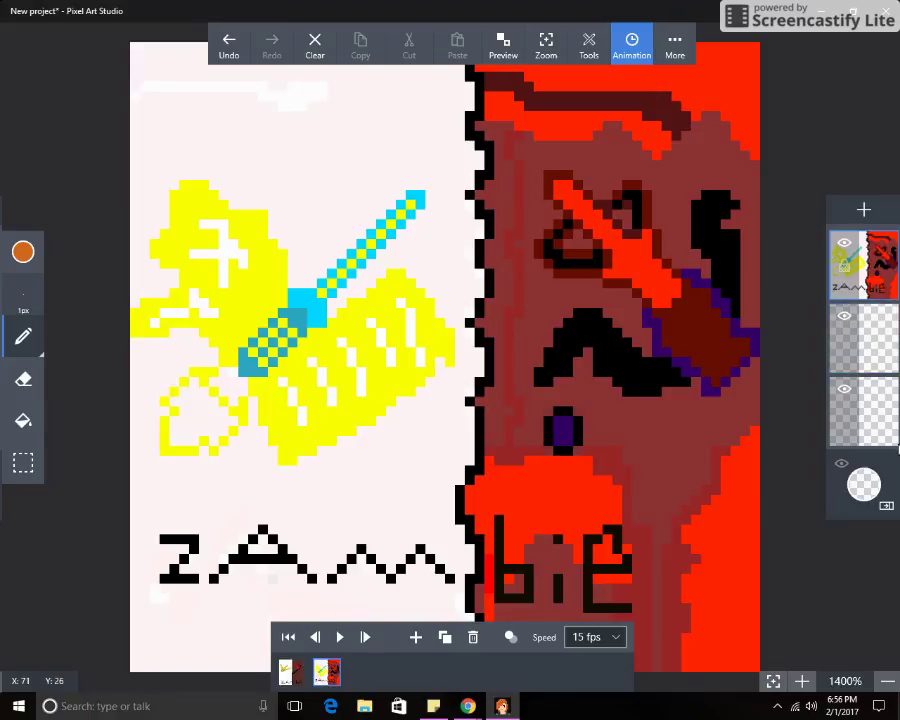
click(416, 638)
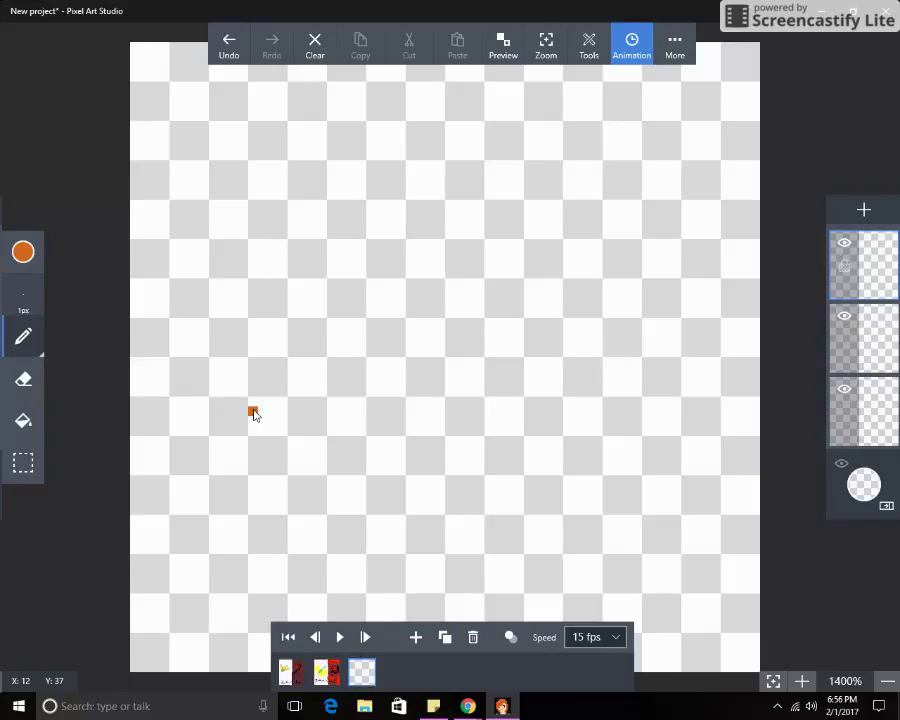
Set the pencil colour to a bright orange
click(23, 254)
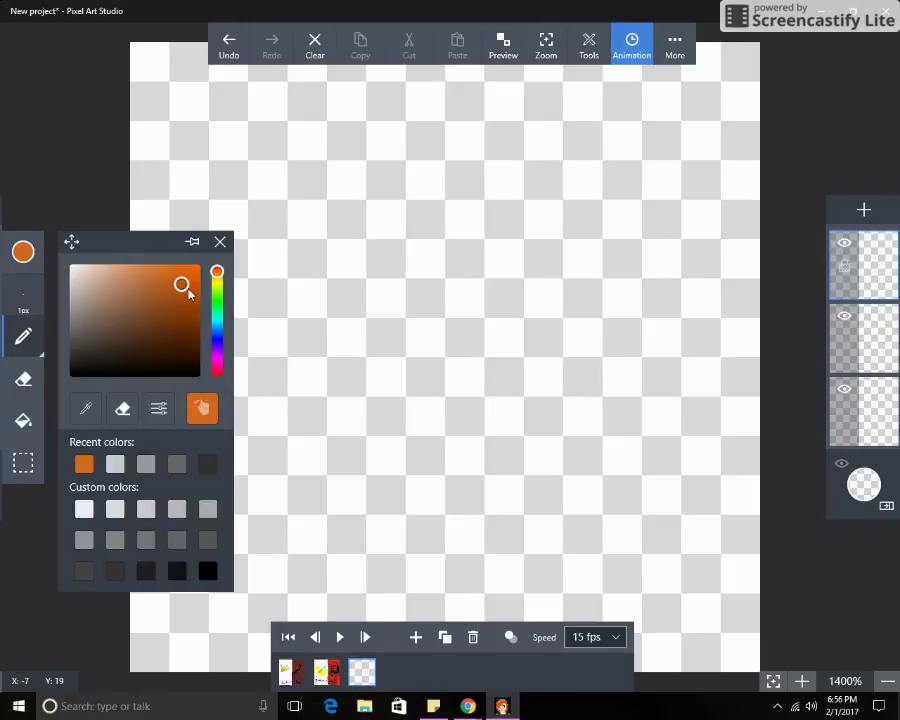
drag(189, 292, 205, 270)
click(219, 258)
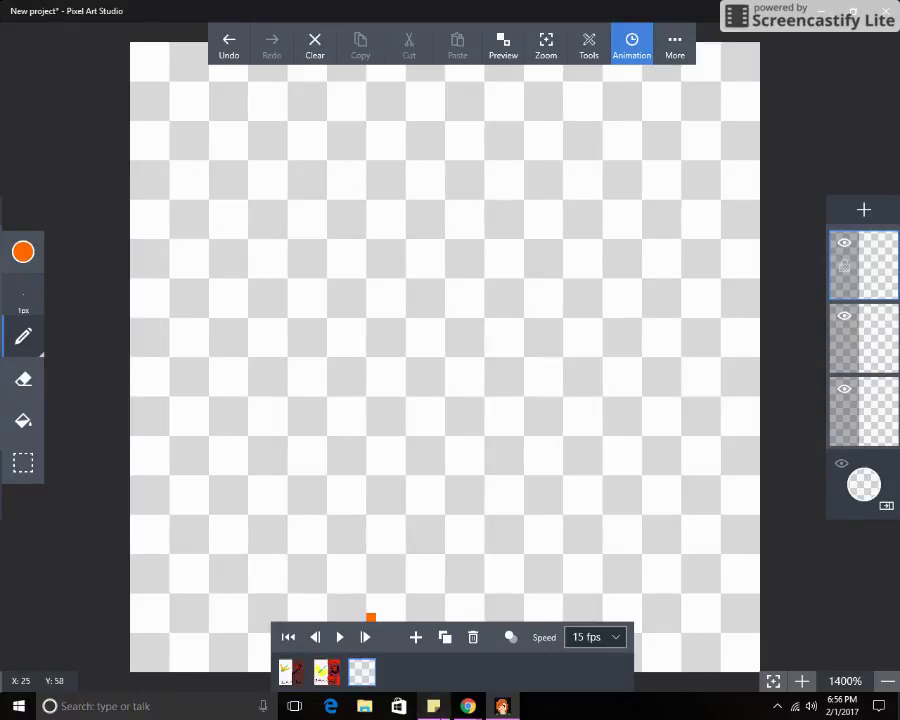
mouse_move(468, 707)
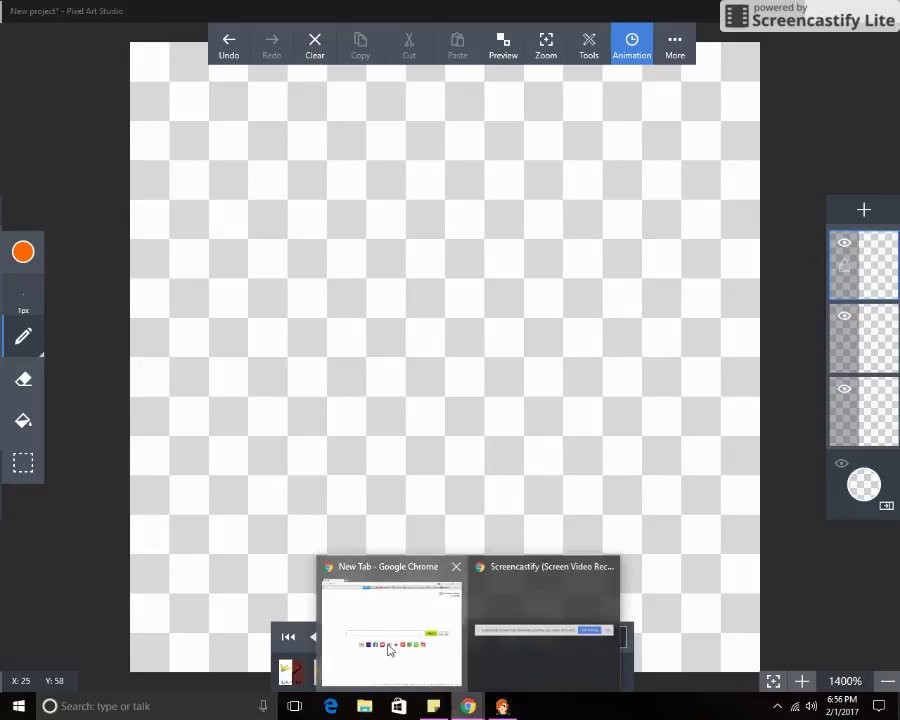
click(389, 649)
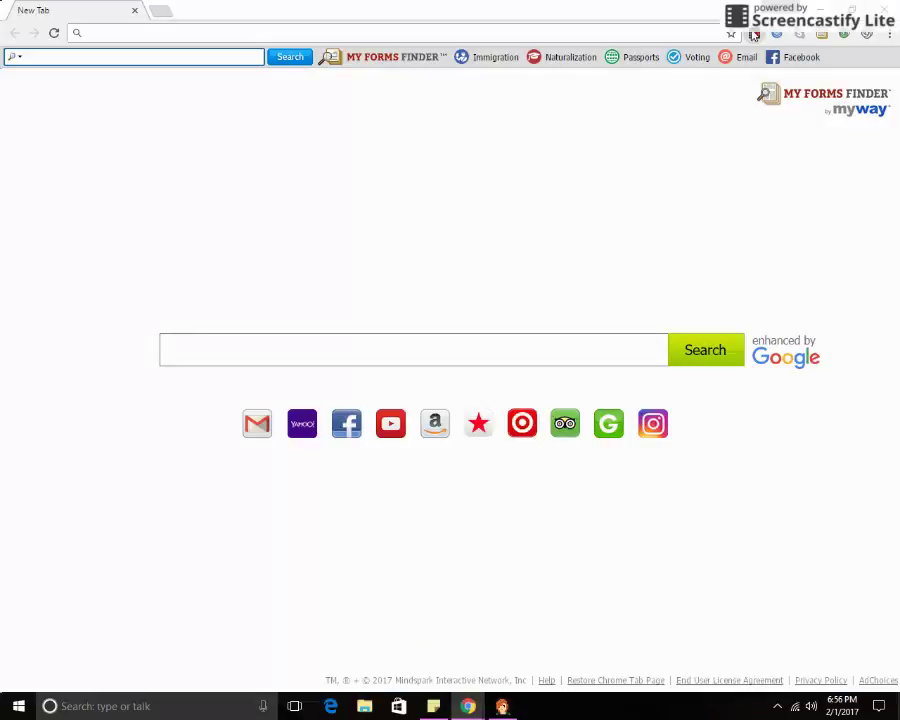
click(754, 36)
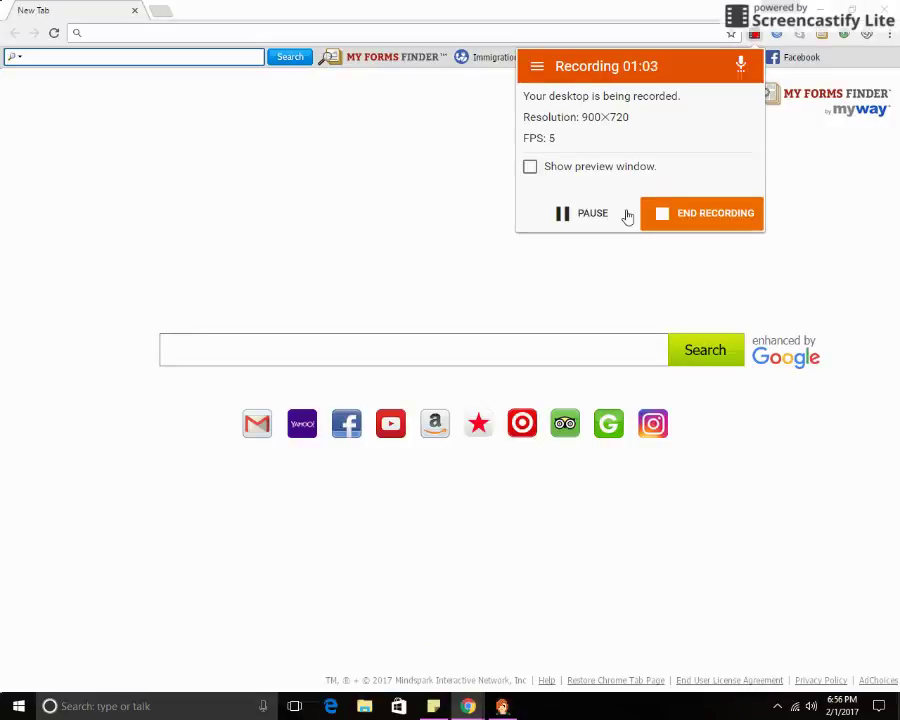
click(618, 212)
click(611, 207)
click(501, 706)
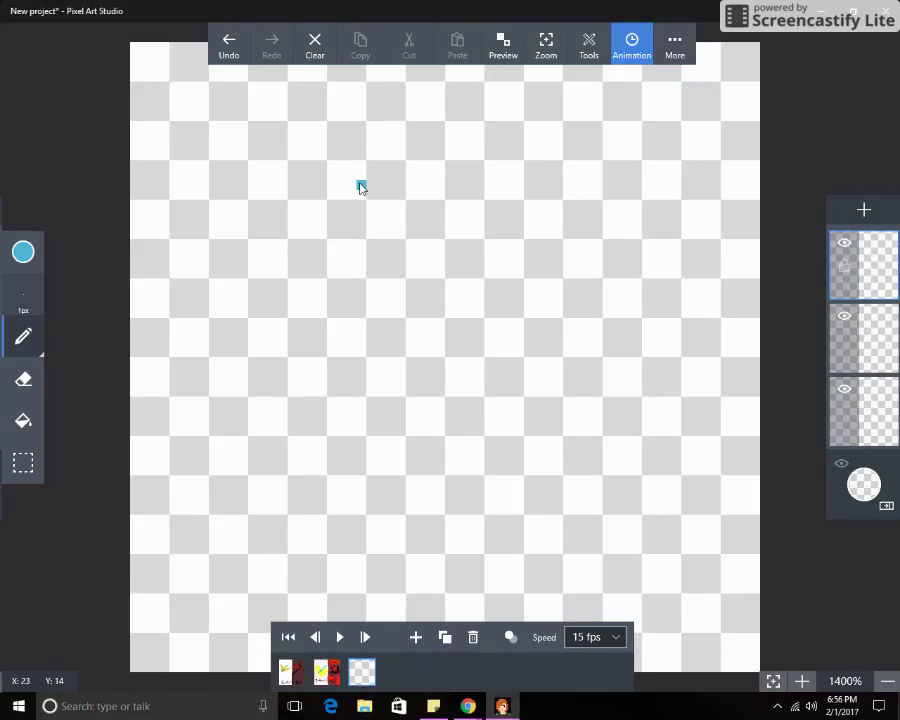
Draw a blue diagonal line about 9 pixels long, descending from around X 18, Y 26 to X 26, Y 34
click(313, 308)
drag(324, 318, 391, 387)
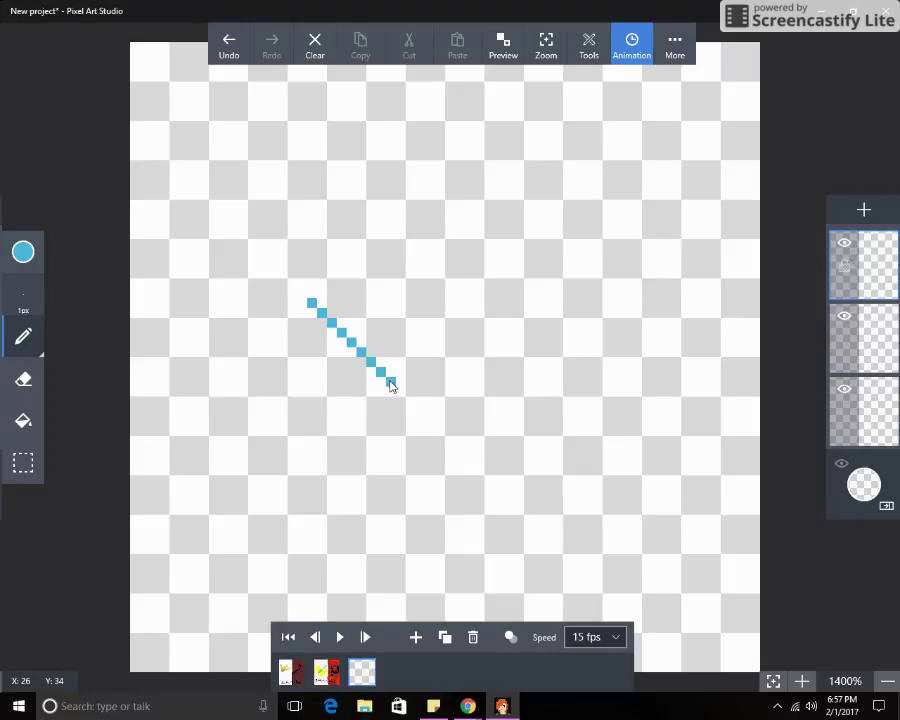
click(23, 251)
click(21, 250)
Draw two blue pixel lines running down-left from the diagonal line to start the sides of the sword handle
click(320, 342)
click(361, 372)
click(351, 383)
click(341, 391)
click(331, 401)
click(321, 401)
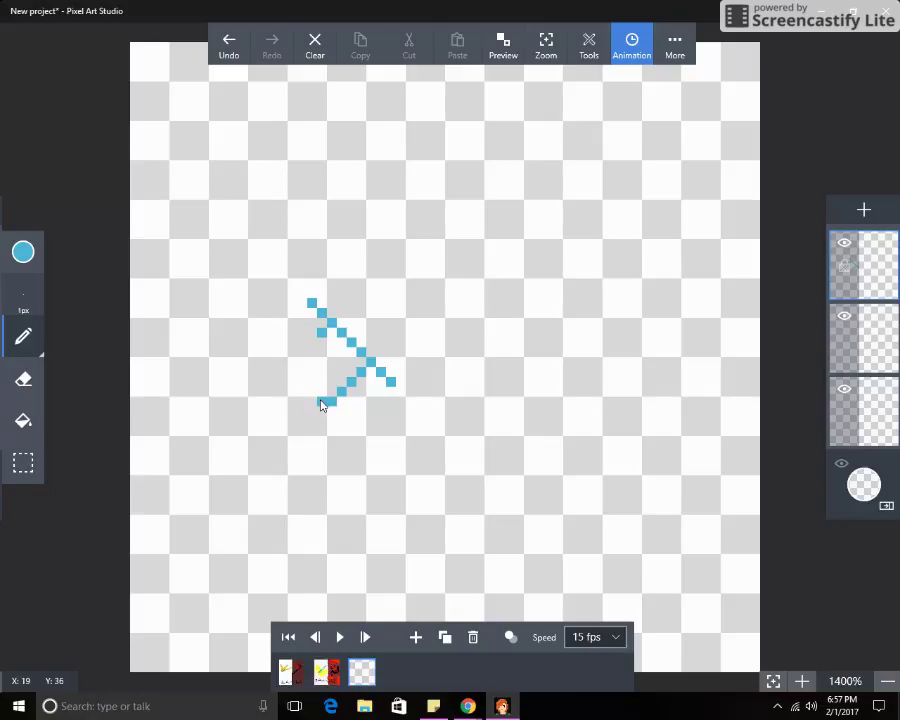
click(310, 343)
click(300, 352)
click(26, 385)
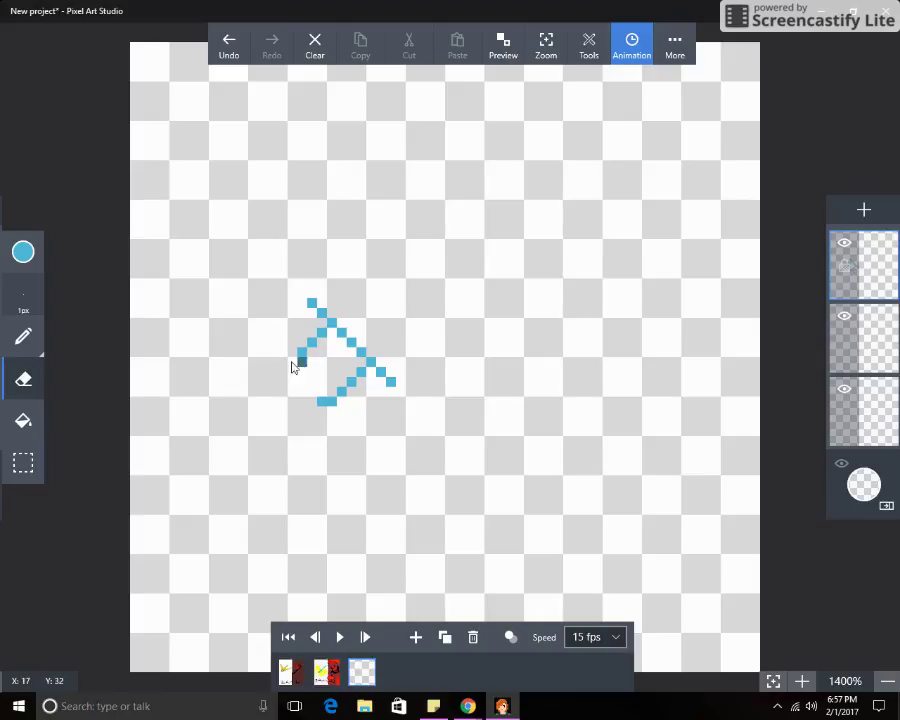
click(26, 257)
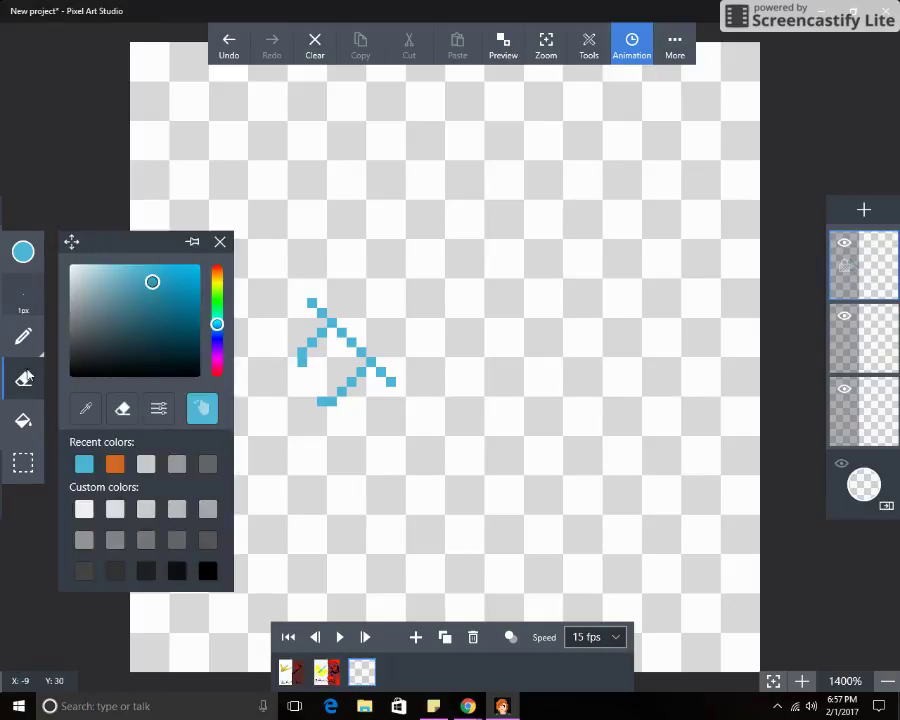
click(23, 252)
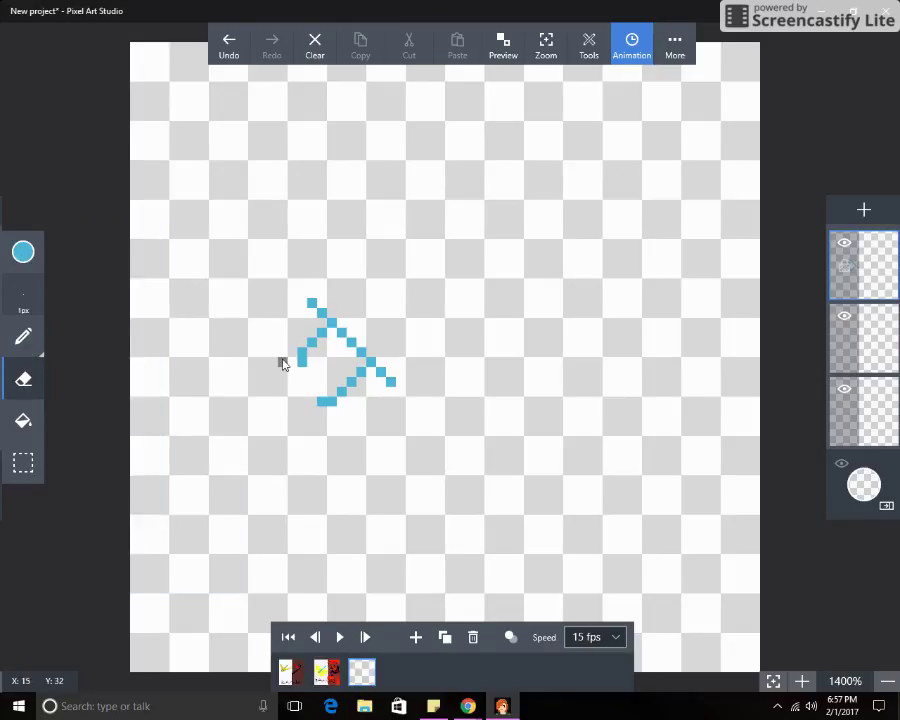
Extend both handle sides down-left with blue pencil pixels and join their ends to close the outline
click(23, 336)
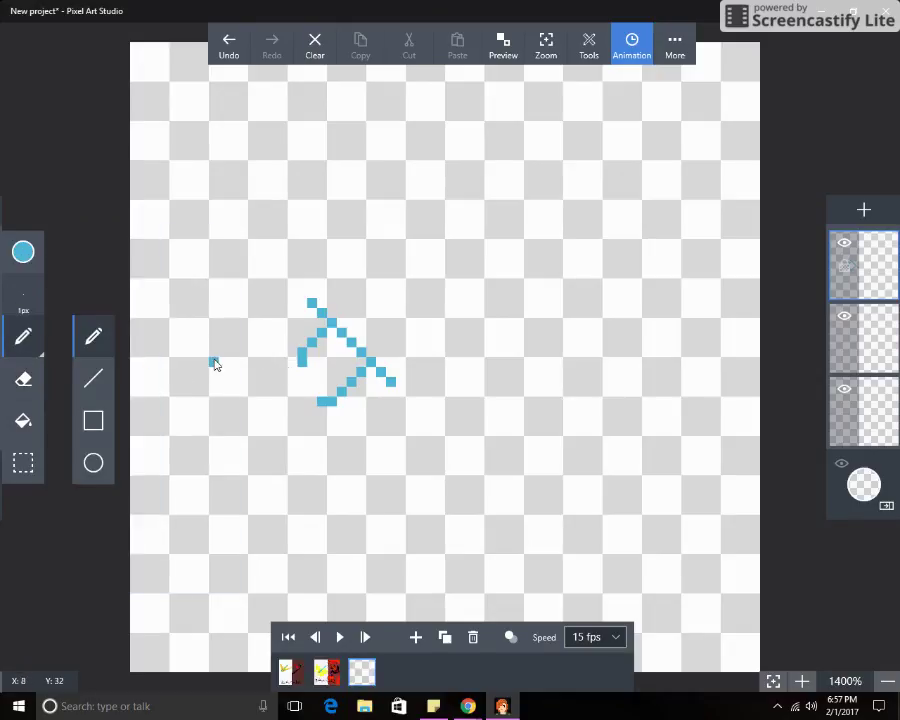
click(292, 361)
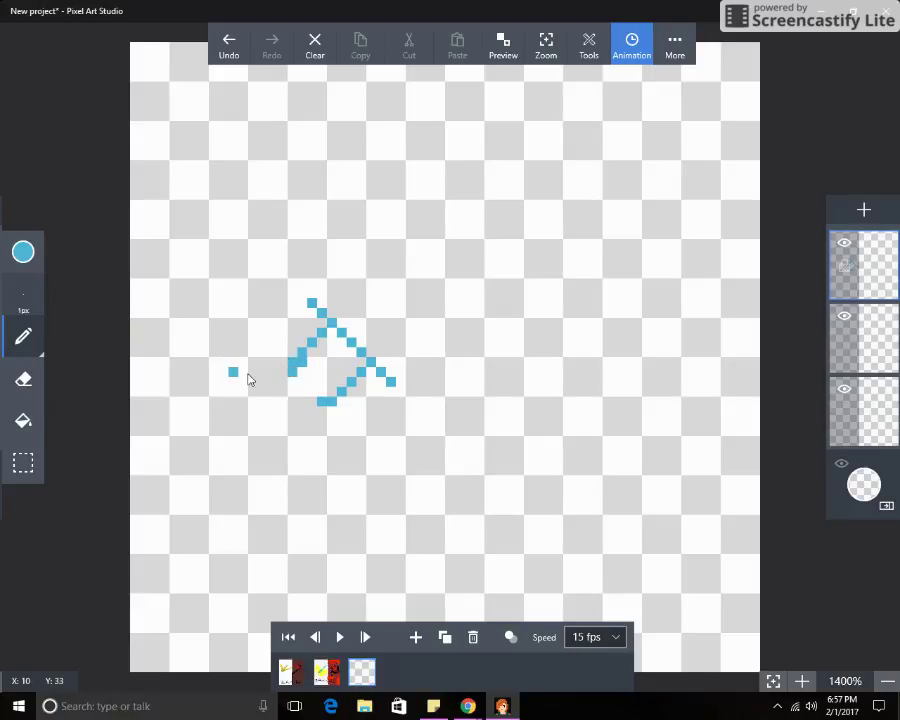
click(330, 395)
click(204, 393)
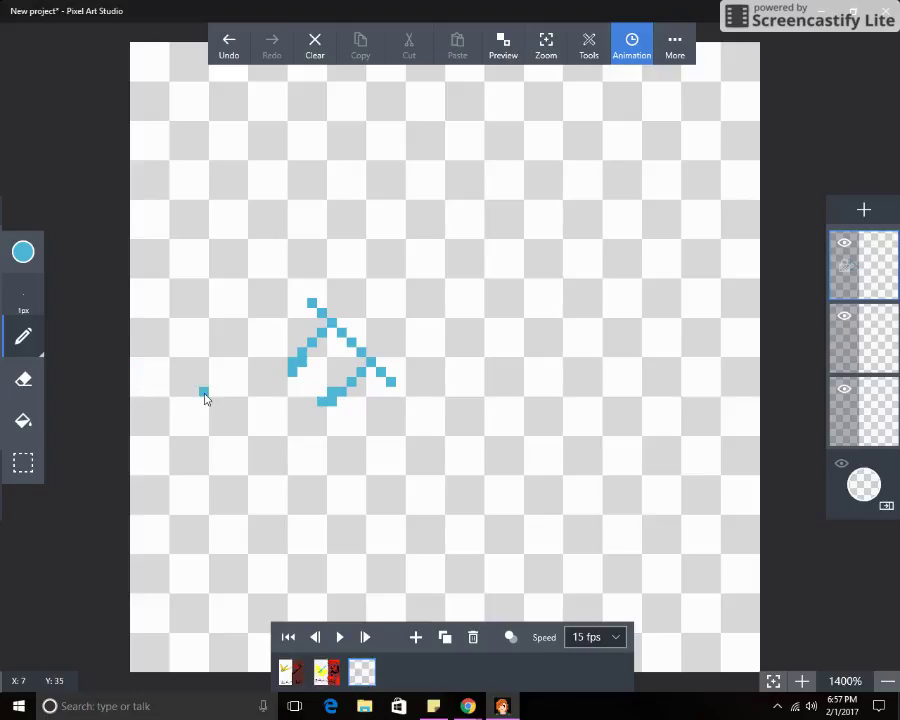
click(281, 383)
click(311, 412)
click(273, 393)
click(297, 423)
click(284, 403)
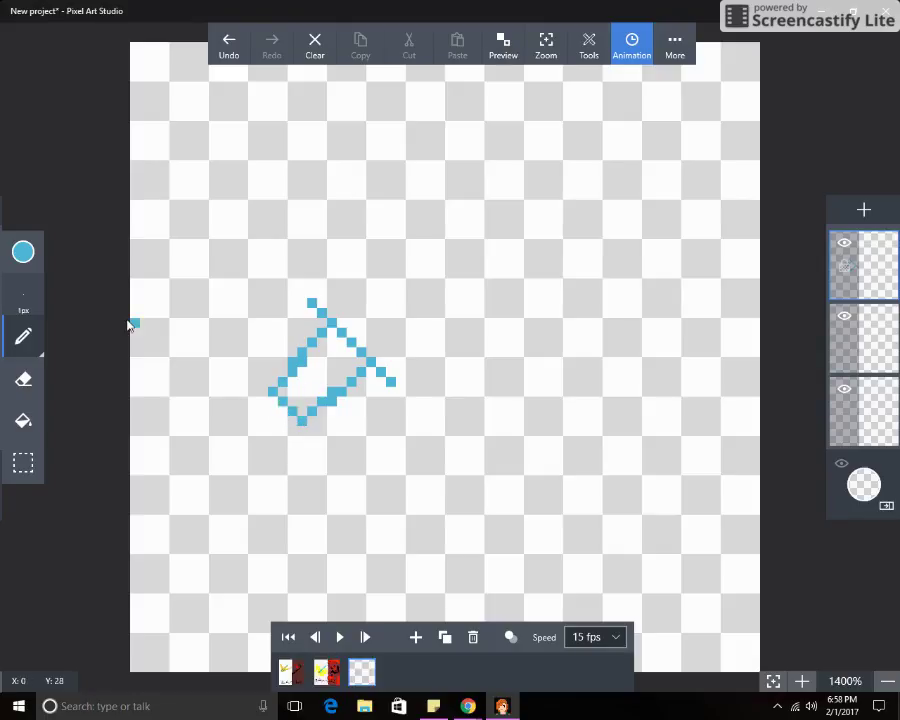
Set the pencil colour to bright, fully saturated yellow
click(22, 251)
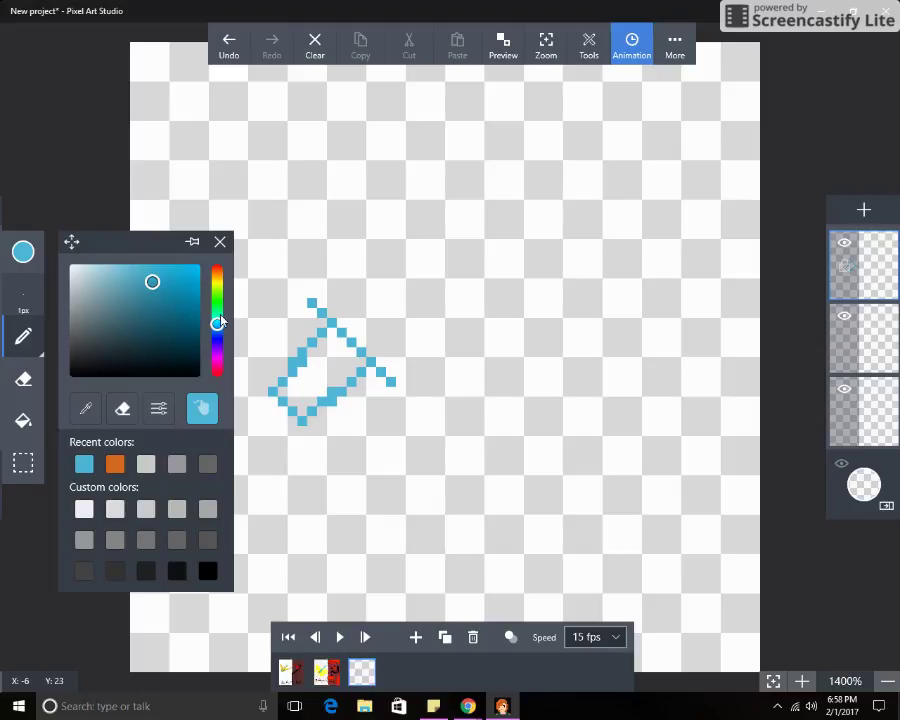
drag(220, 320, 215, 294)
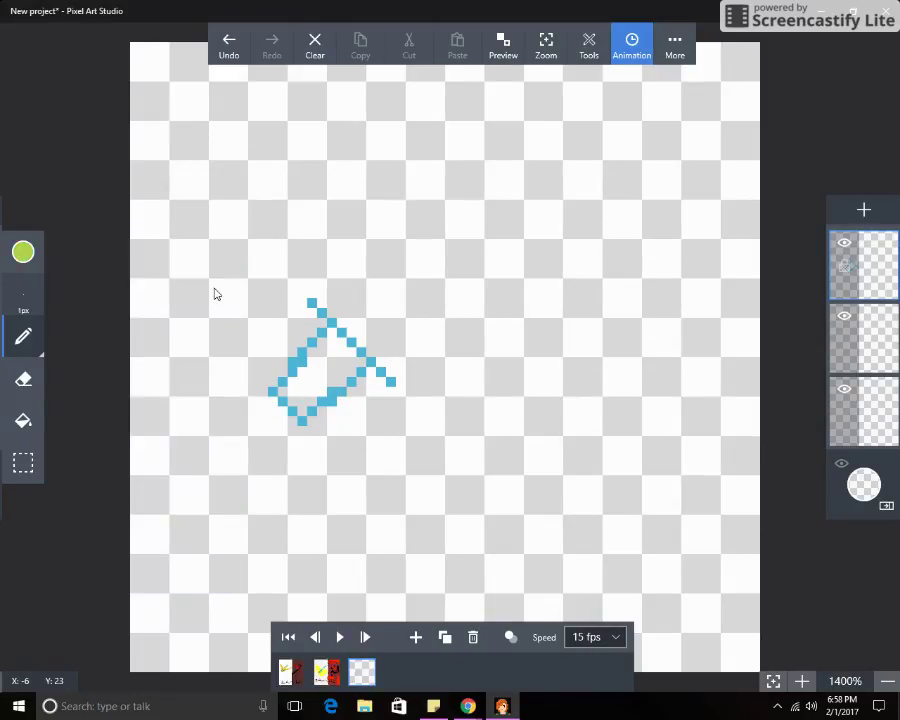
click(22, 251)
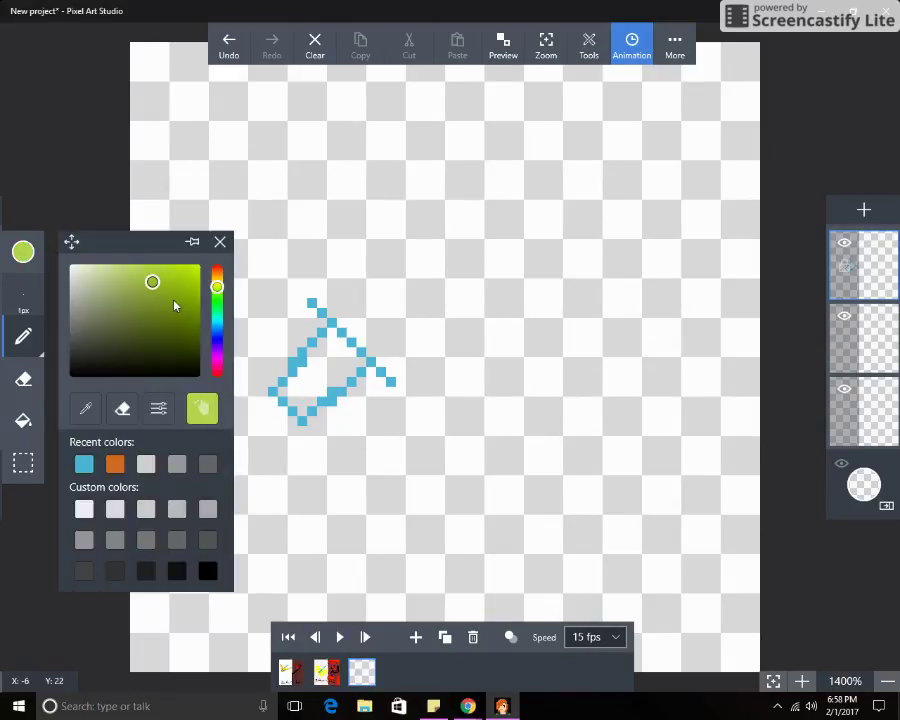
click(168, 284)
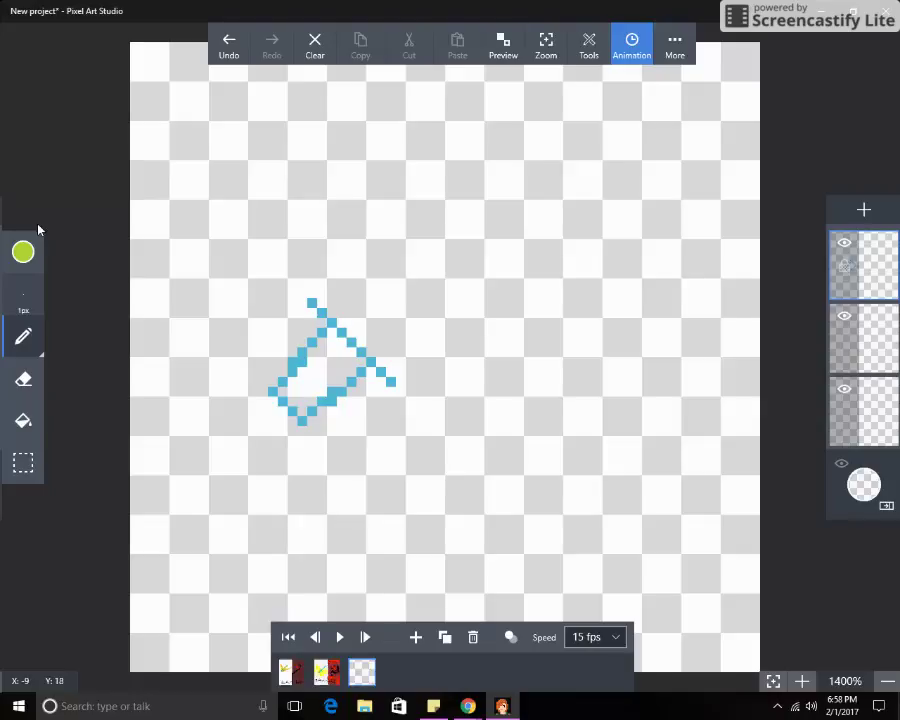
click(24, 252)
mouse_move(219, 290)
mouse_down()
mouse_move(218, 275)
mouse_move(199, 266)
mouse_up()
click(3, 243)
click(23, 252)
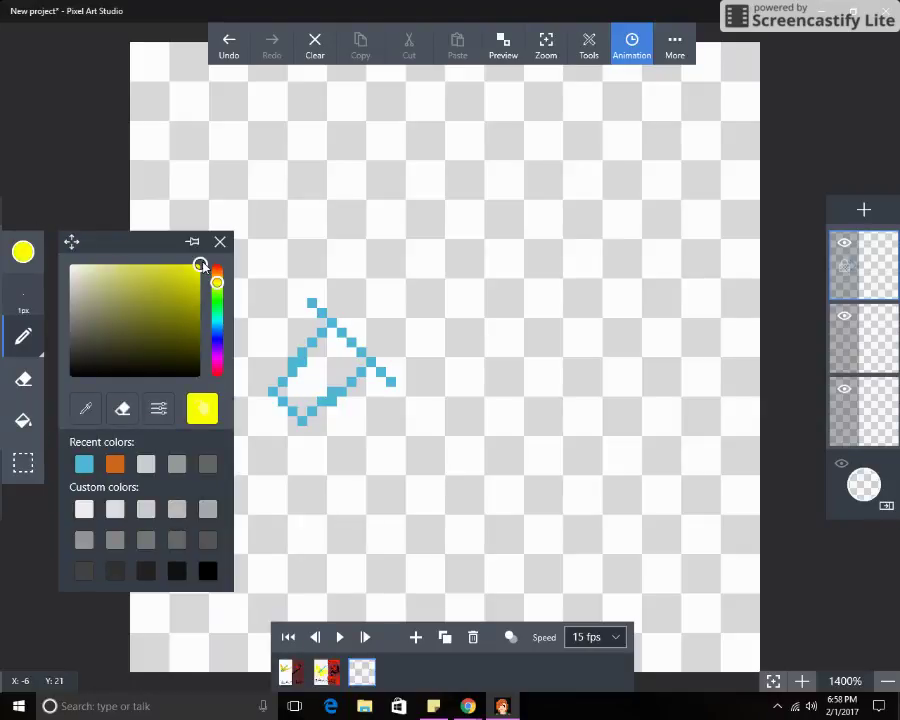
click(261, 331)
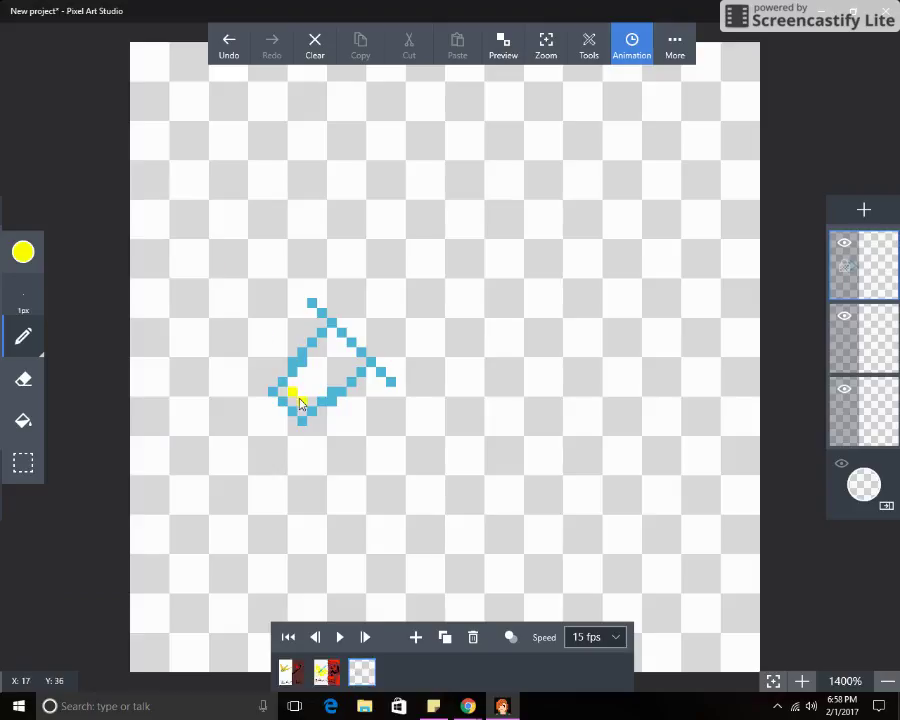
Dot the inside of the handle with yellow checkered pixels and add a yellow diagonal row along the guard's inner edge
mouse_move(302, 408)
mouse_down()
mouse_move(299, 389)
mouse_move(311, 376)
mouse_move(322, 388)
mouse_move(320, 357)
mouse_up()
click(338, 364)
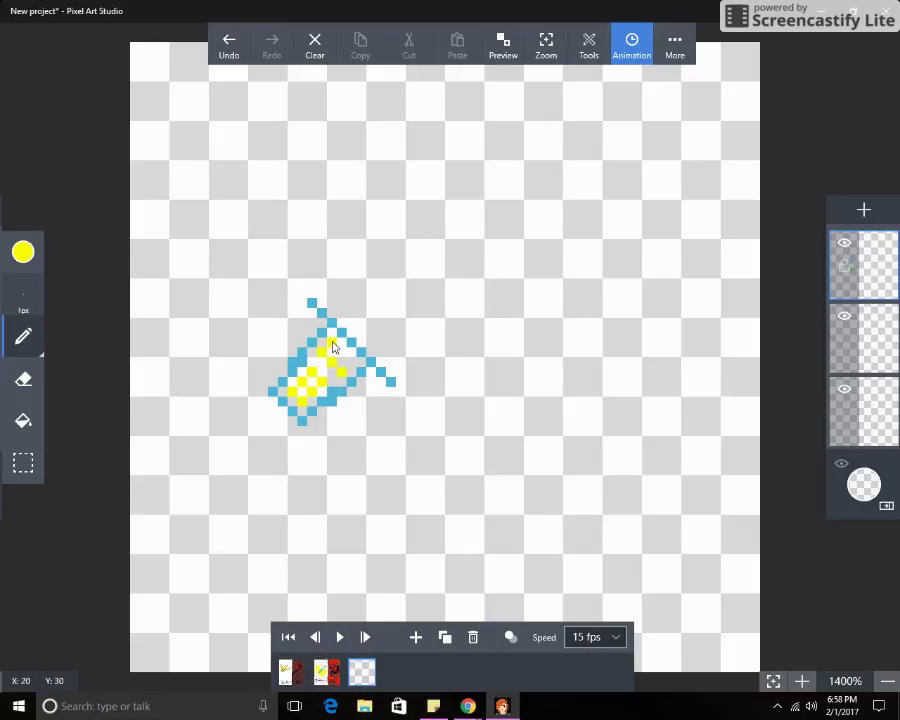
click(331, 334)
drag(341, 349, 364, 370)
click(23, 253)
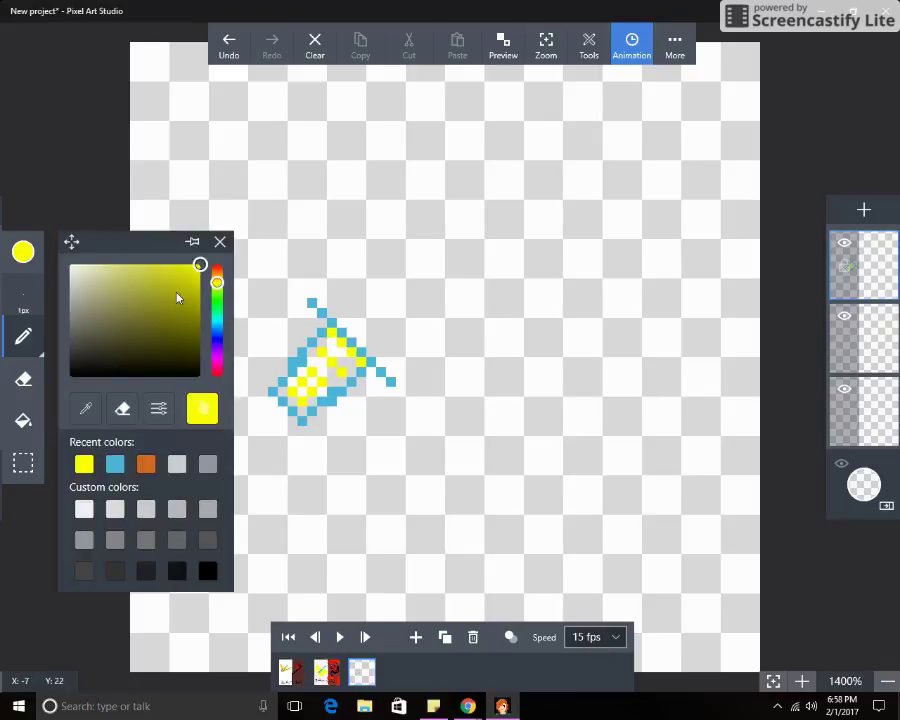
click(20, 252)
click(236, 403)
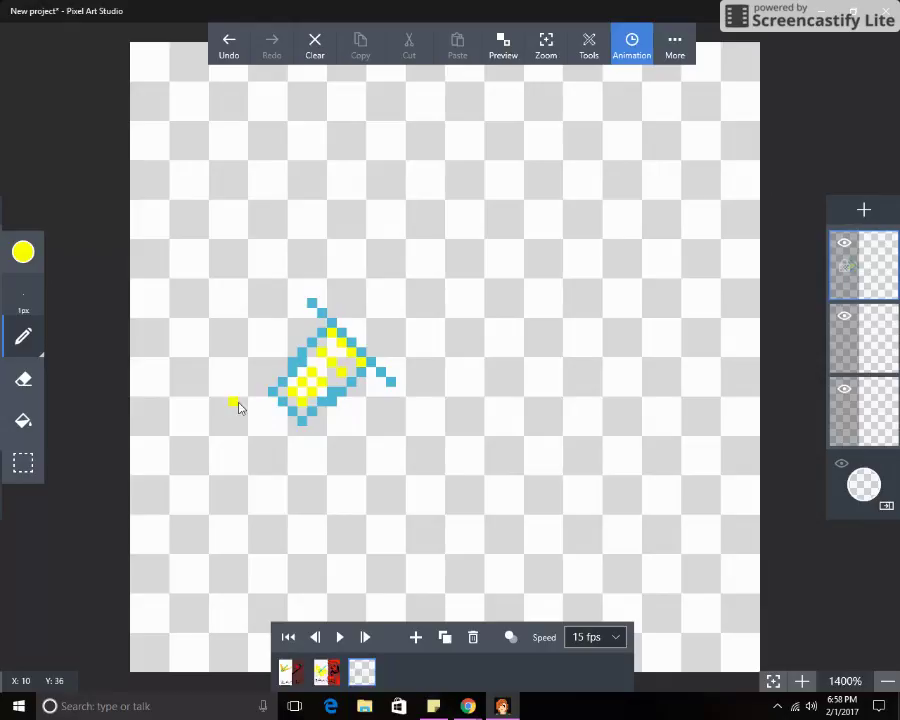
Outline a blocky yellow pommel at the handle's lower end with pencil pixels and fill it with yellow
click(300, 431)
click(253, 402)
click(253, 414)
click(284, 445)
click(254, 422)
click(275, 440)
click(262, 442)
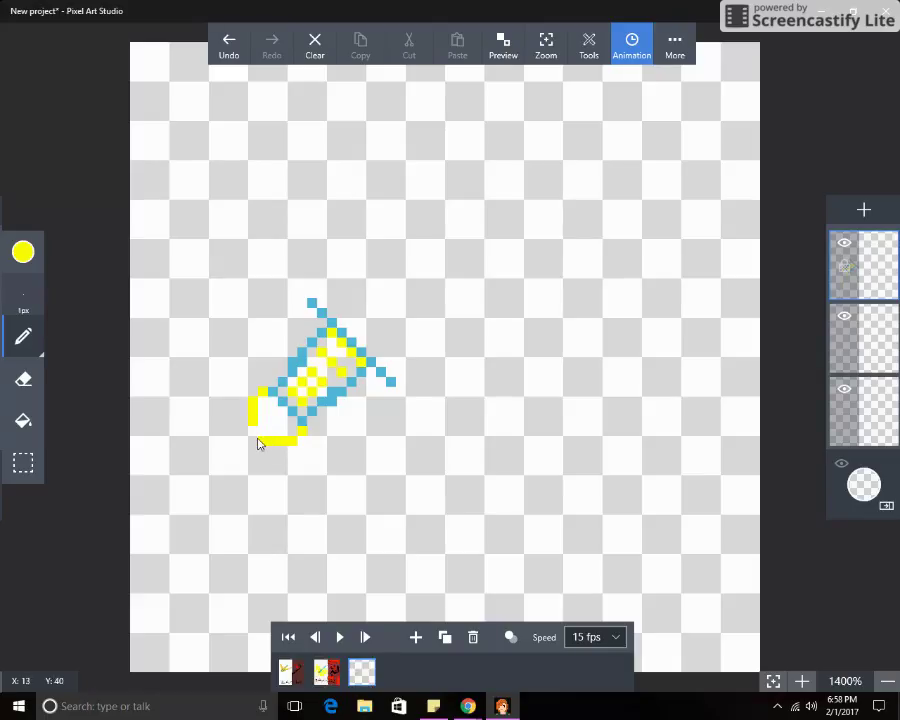
click(251, 434)
click(262, 430)
click(24, 420)
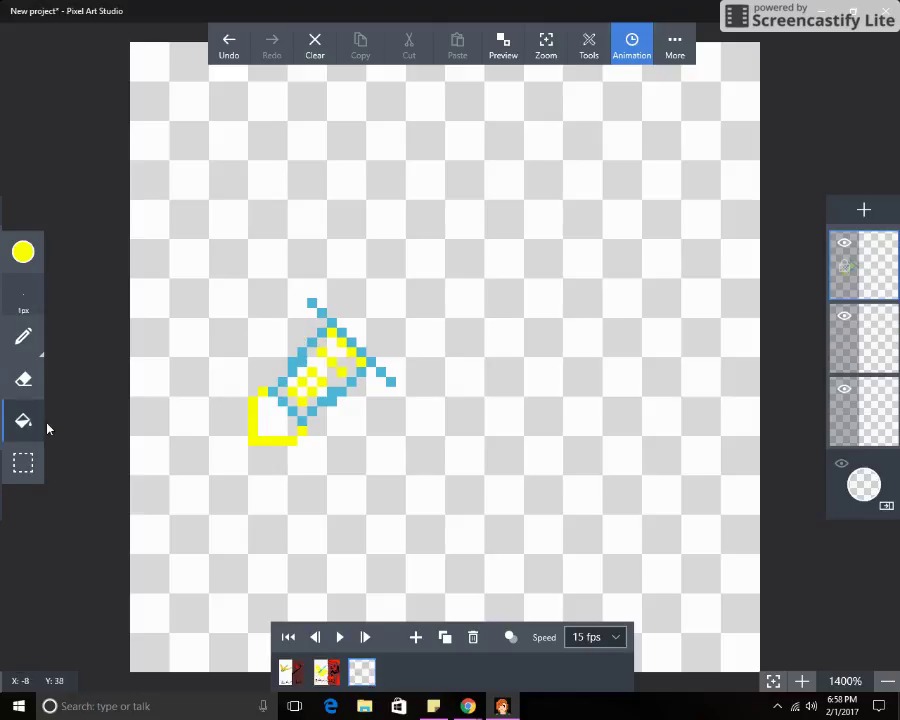
click(266, 424)
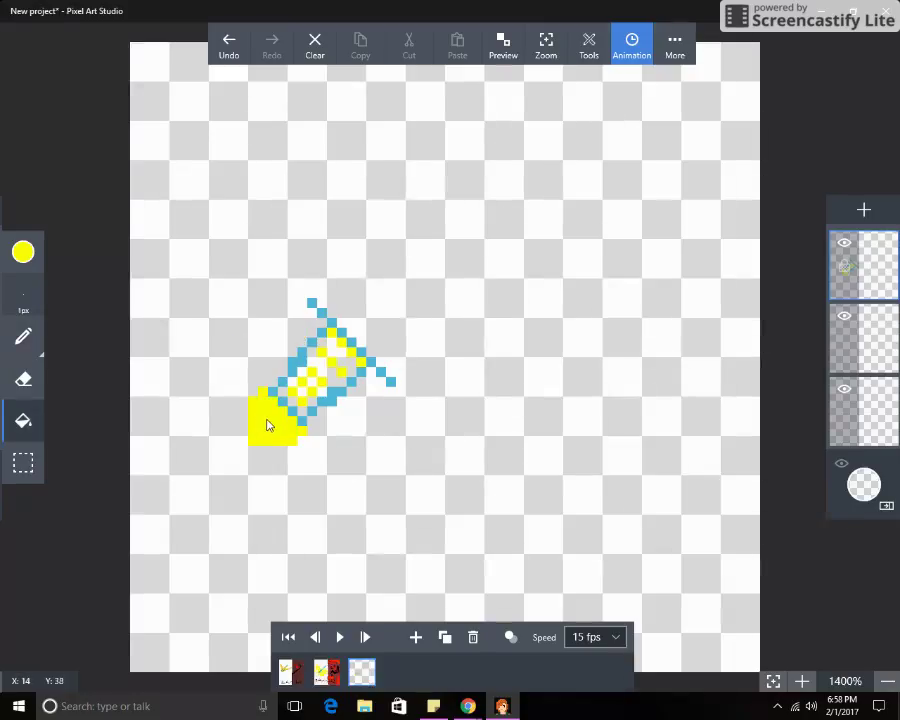
Switch back to the recent blue and pencil in the handle's empty gaps, thickening both arms of the guard
click(23, 252)
click(115, 463)
click(24, 338)
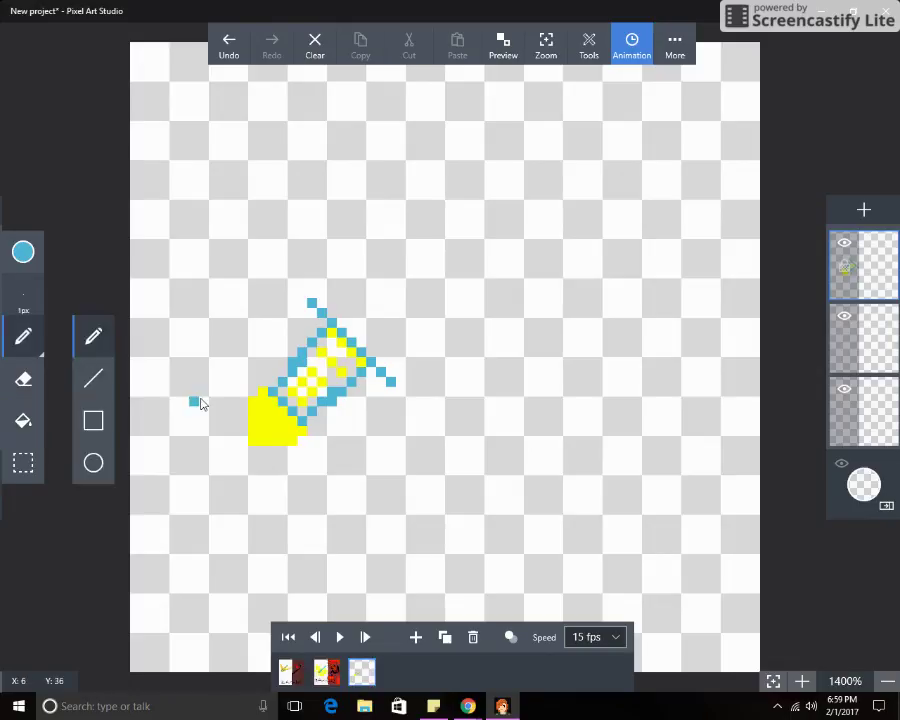
click(293, 408)
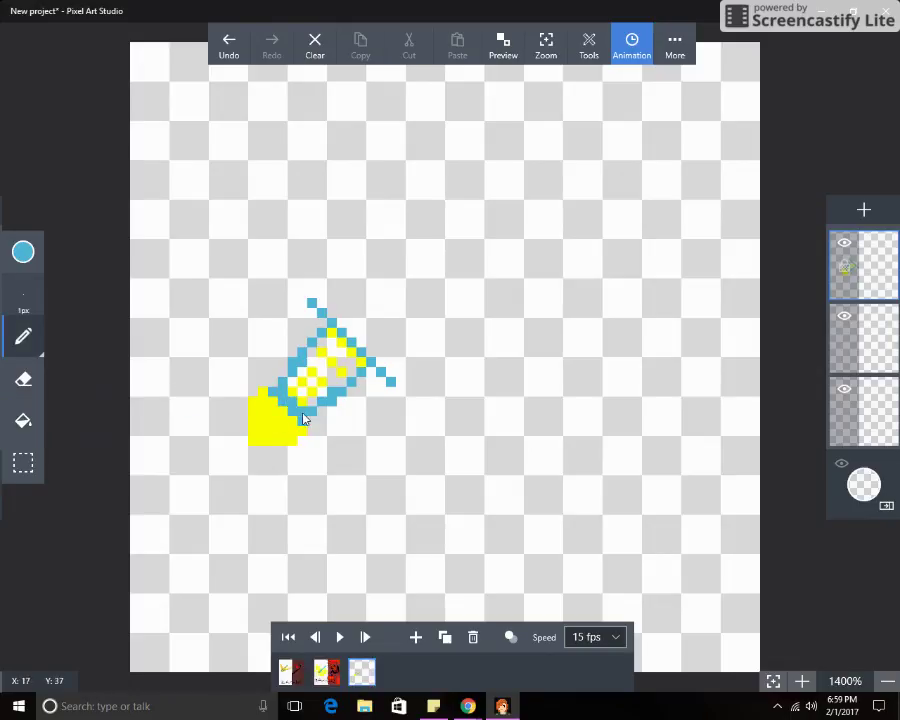
mouse_move(300, 398)
mouse_down()
mouse_move(314, 370)
mouse_move(340, 389)
mouse_move(322, 370)
mouse_move(325, 346)
mouse_up()
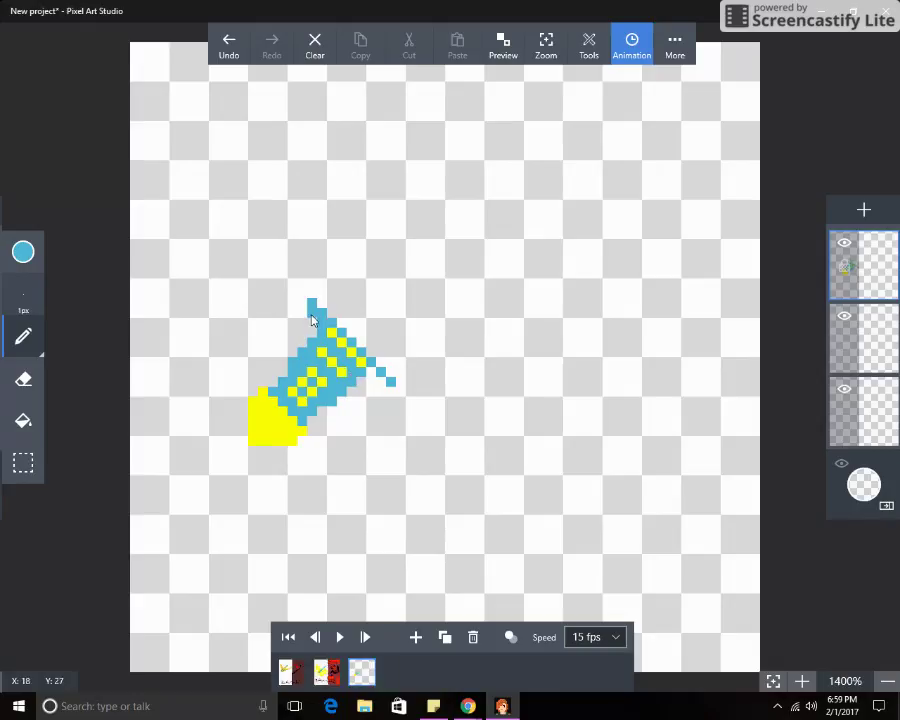
mouse_move(320, 328)
mouse_down()
mouse_move(314, 306)
mouse_move(380, 377)
mouse_up()
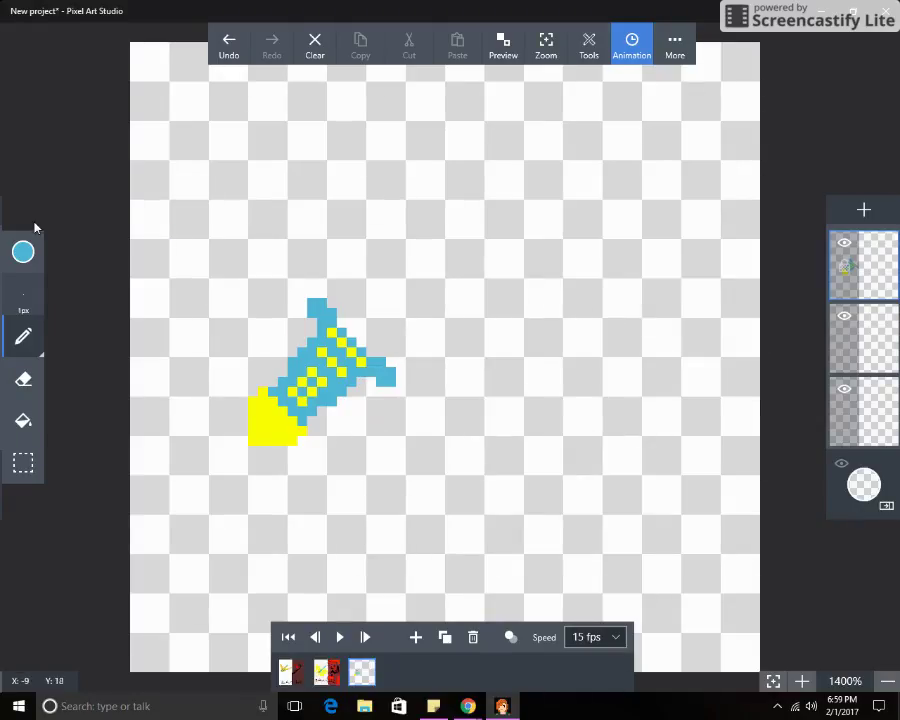
Set the pencil colour to a blue-tinted grey and start both blade edges diagonally up-right from the guard
click(23, 251)
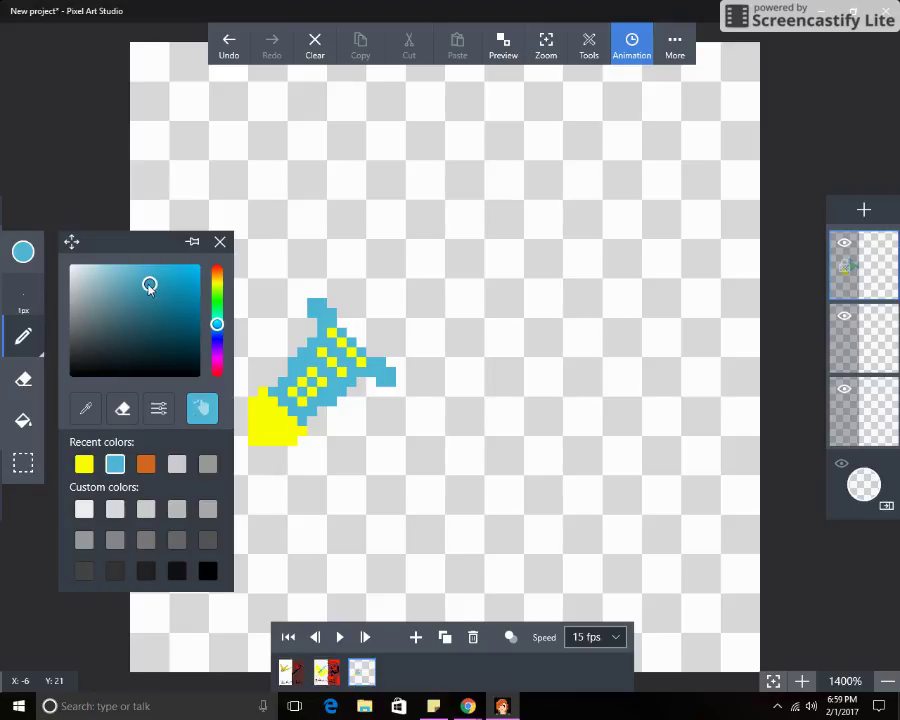
mouse_move(149, 287)
mouse_down()
mouse_move(86, 299)
mouse_move(80, 317)
mouse_move(82, 305)
mouse_up()
click(331, 303)
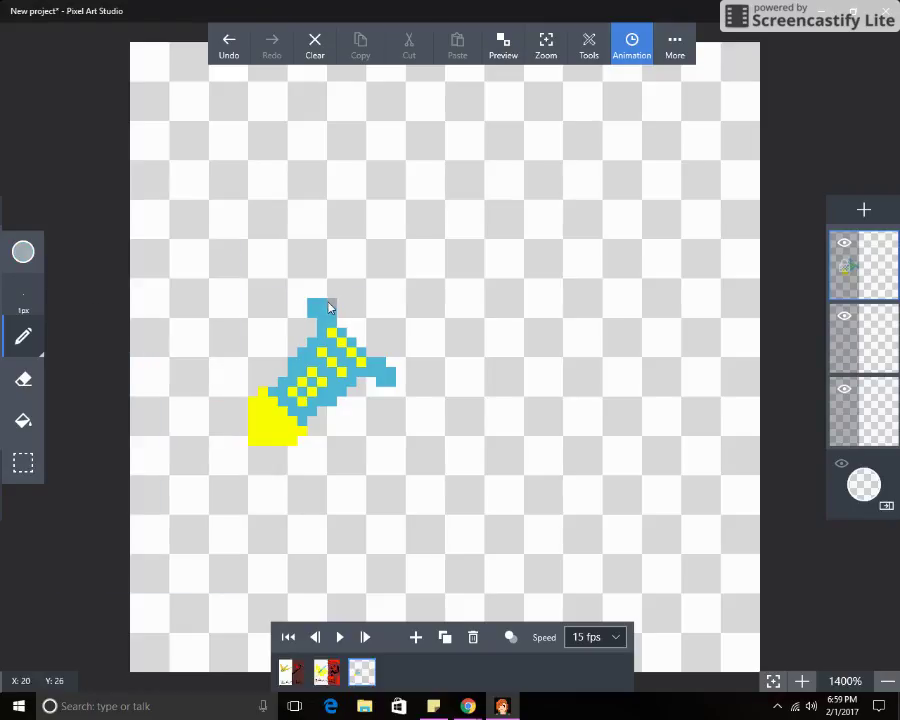
click(410, 344)
click(410, 333)
click(341, 294)
click(23, 379)
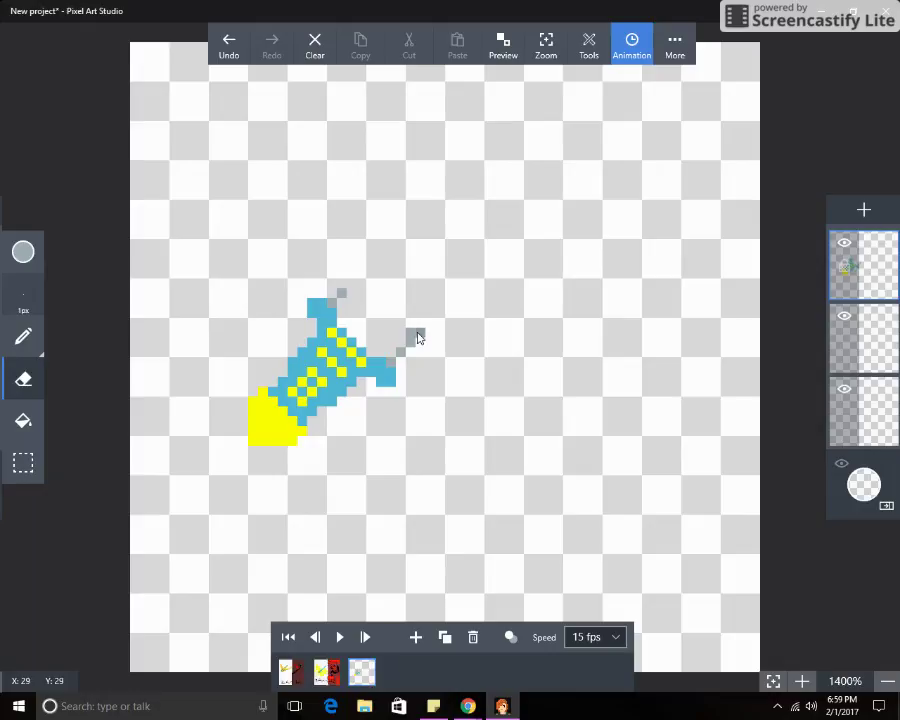
click(23, 337)
click(223, 302)
click(273, 293)
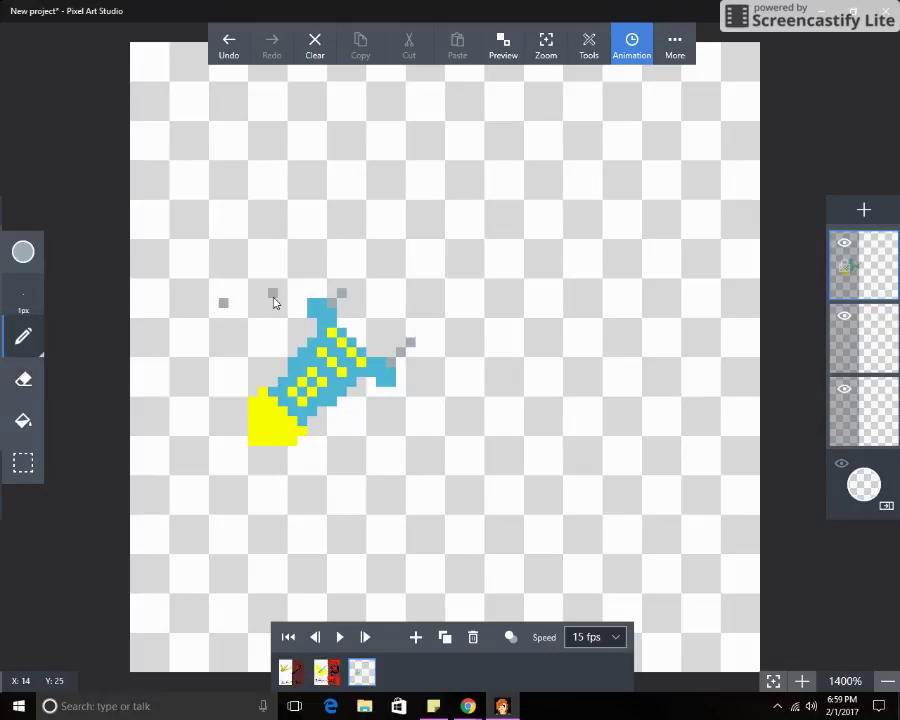
click(24, 379)
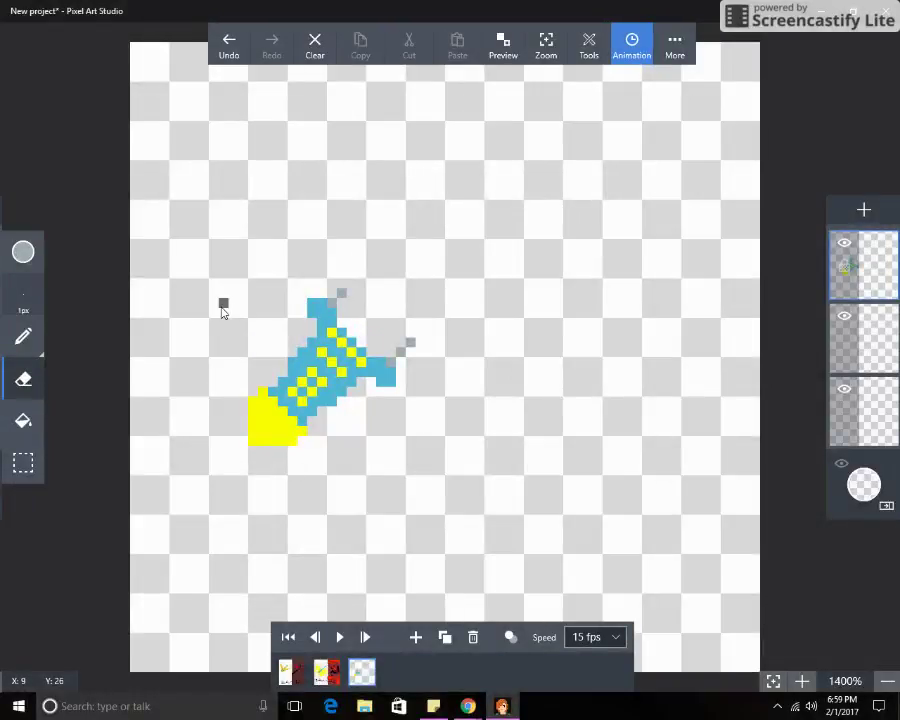
click(24, 338)
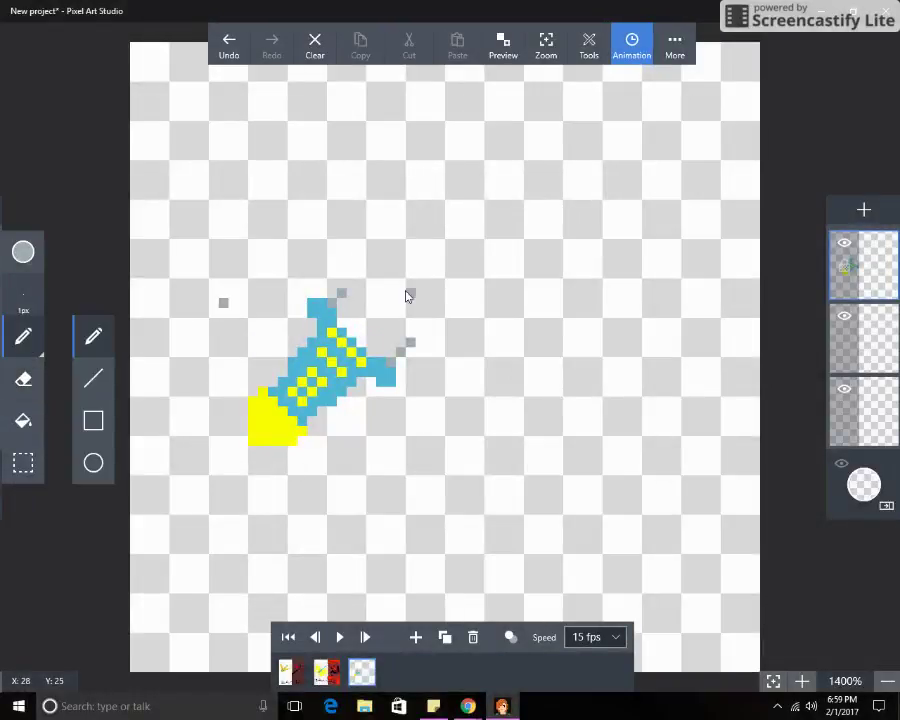
Add a grey pixel to the blade's upper edge and extend its lower edge in a long diagonal up-right
click(351, 286)
click(421, 315)
click(420, 331)
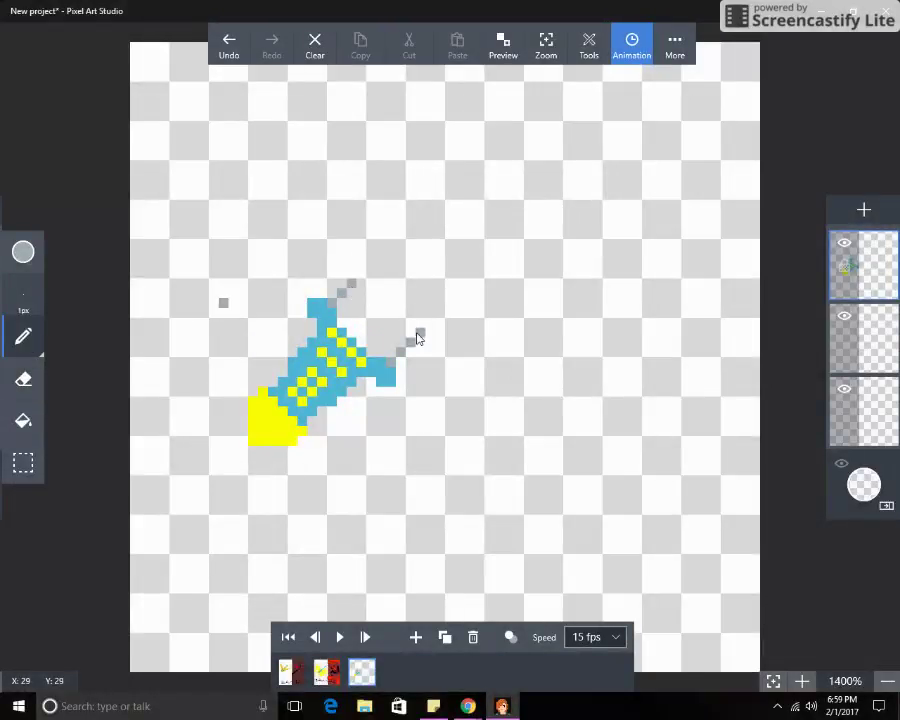
click(439, 314)
click(449, 304)
click(459, 294)
click(469, 284)
click(479, 274)
click(489, 264)
click(499, 254)
click(509, 244)
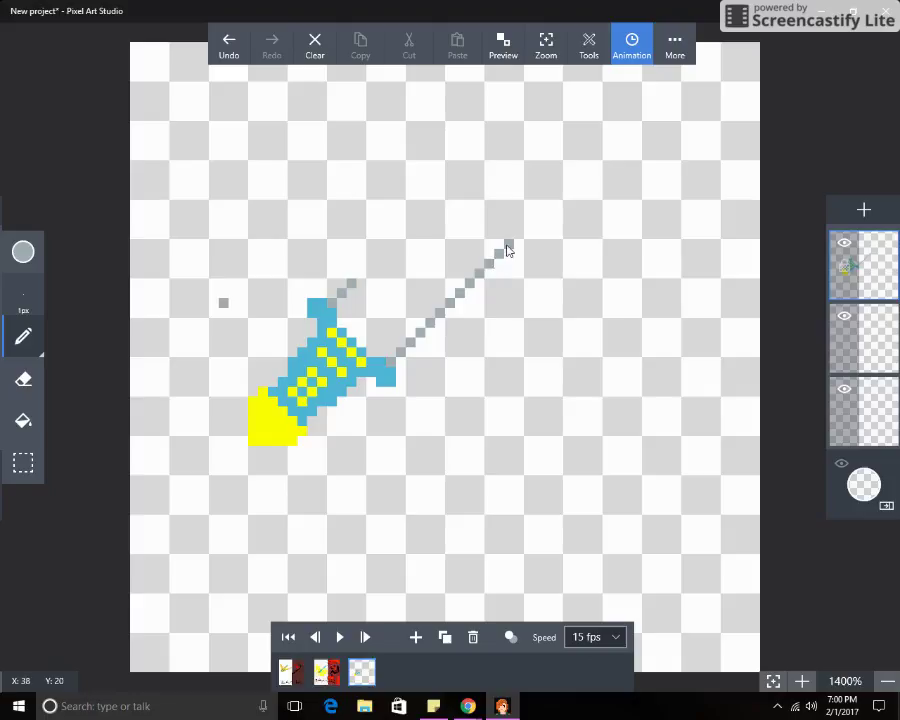
Finish the blade's lower edge and turn it straight up to form the side of the tip
click(519, 234)
click(538, 214)
click(538, 205)
click(539, 194)
click(539, 184)
click(529, 194)
key(ctrl+z)
Extend the blade's upper edge diagonally up-right and join it across to the tip to close the outline
click(371, 266)
click(379, 256)
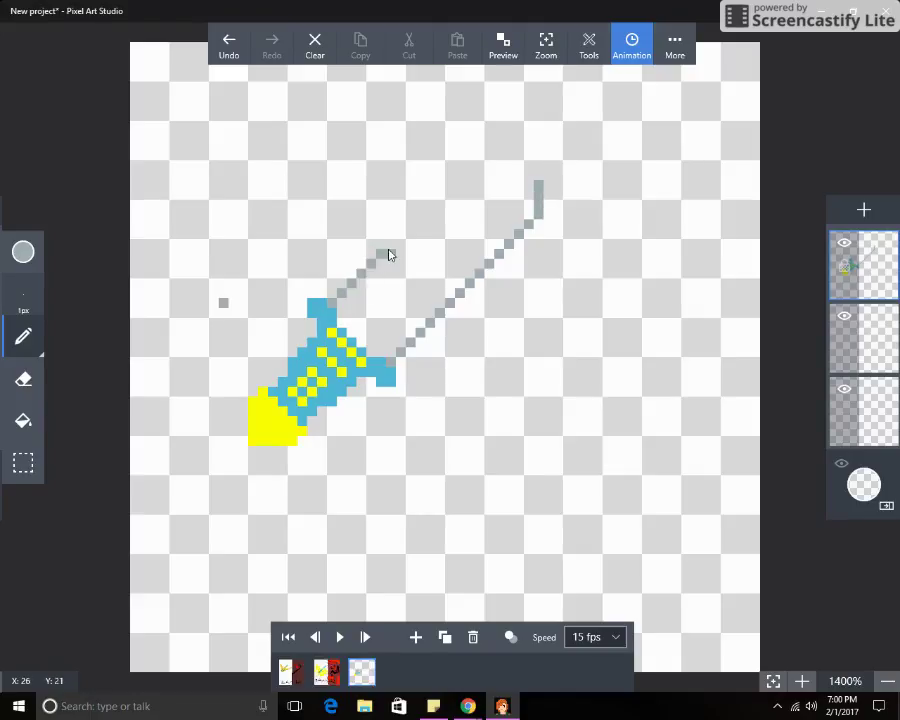
click(398, 238)
click(408, 226)
click(418, 218)
click(428, 210)
click(437, 201)
click(448, 188)
drag(471, 166, 507, 171)
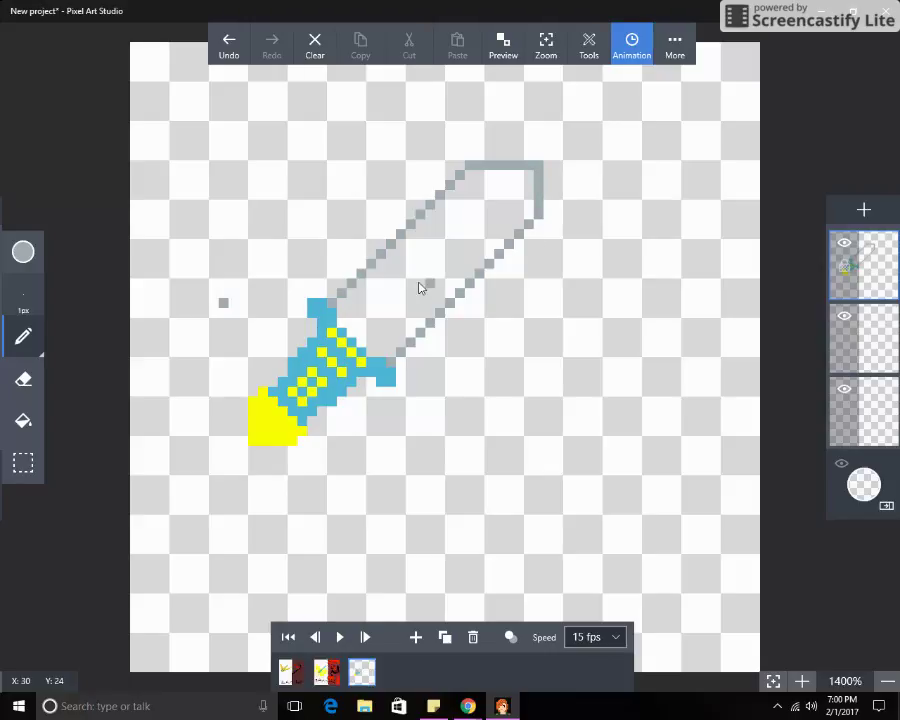
Erase the stray grey pixel beside the sword and return to the pencil
click(23, 379)
click(223, 303)
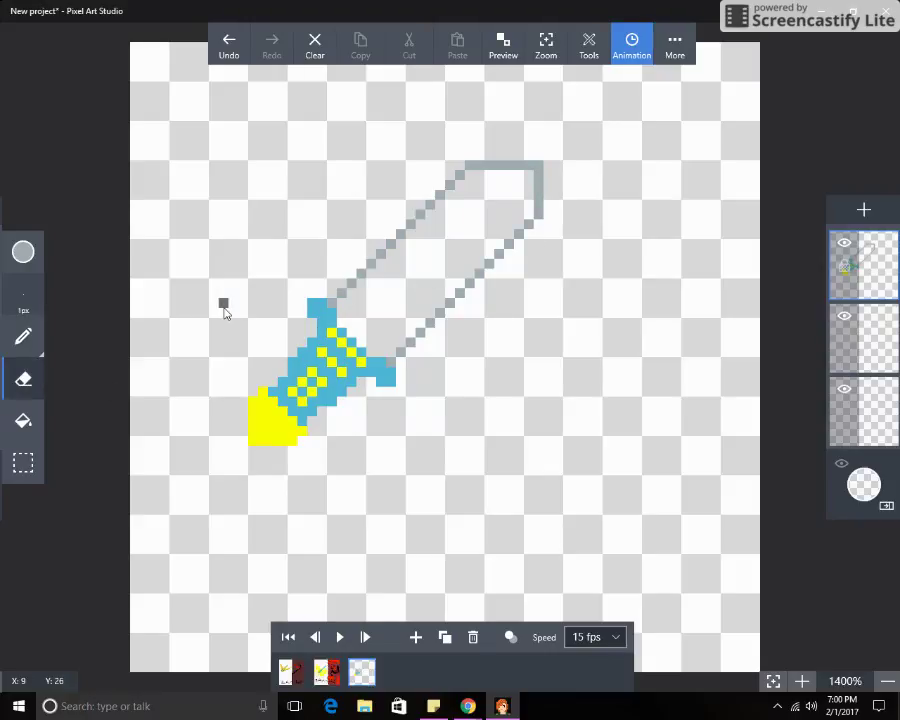
click(35, 343)
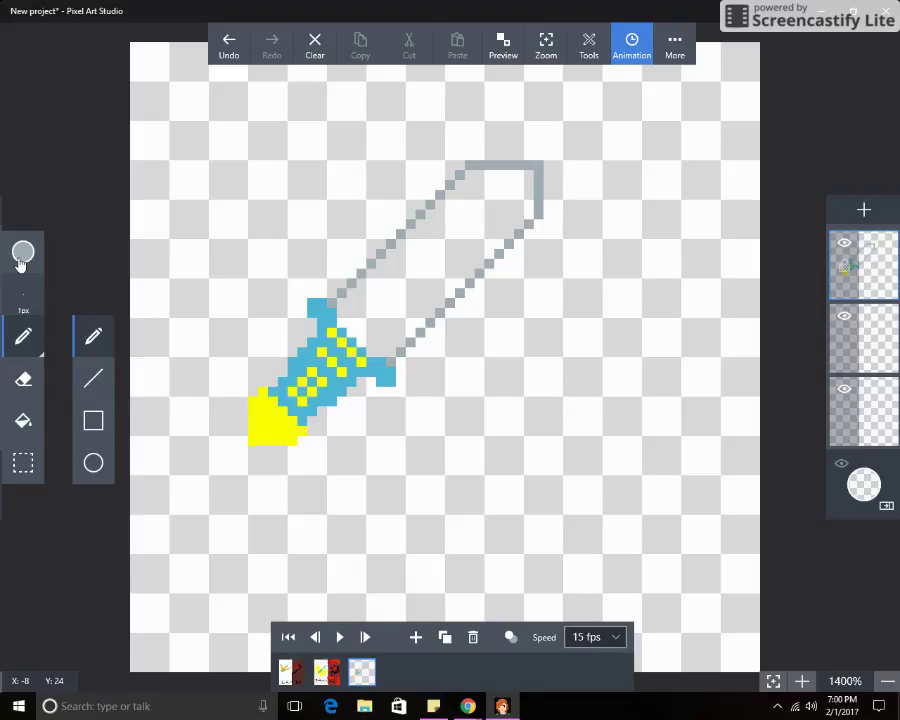
click(21, 255)
click(82, 298)
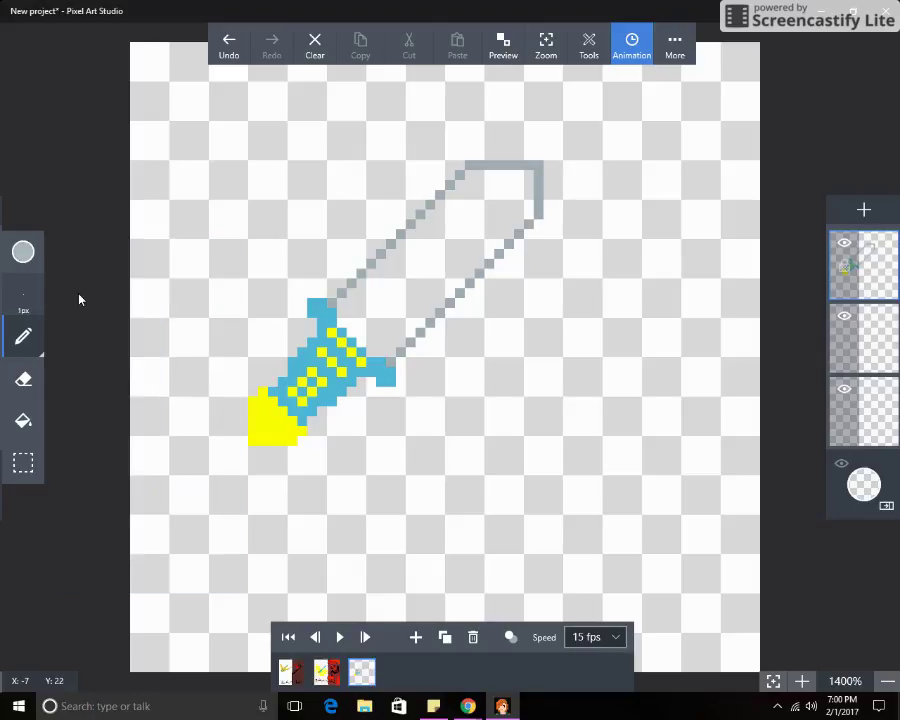
click(143, 293)
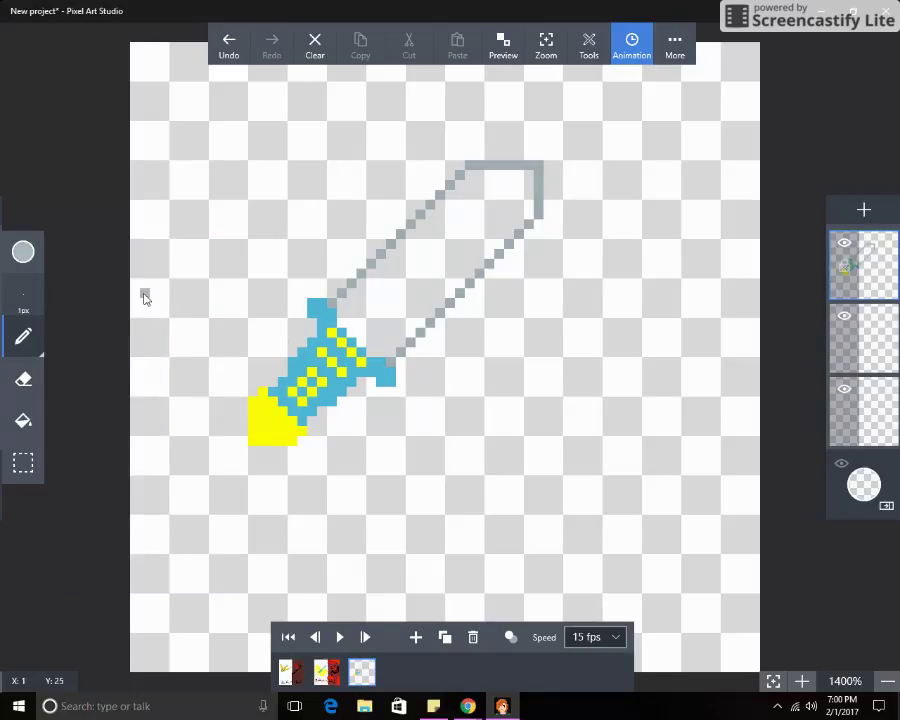
click(23, 252)
click(74, 264)
click(63, 264)
click(320, 345)
Set the pencil colour to neutral mid-grey and start two parallel diagonal pixel rows from the guard into the blade's centre
click(33, 256)
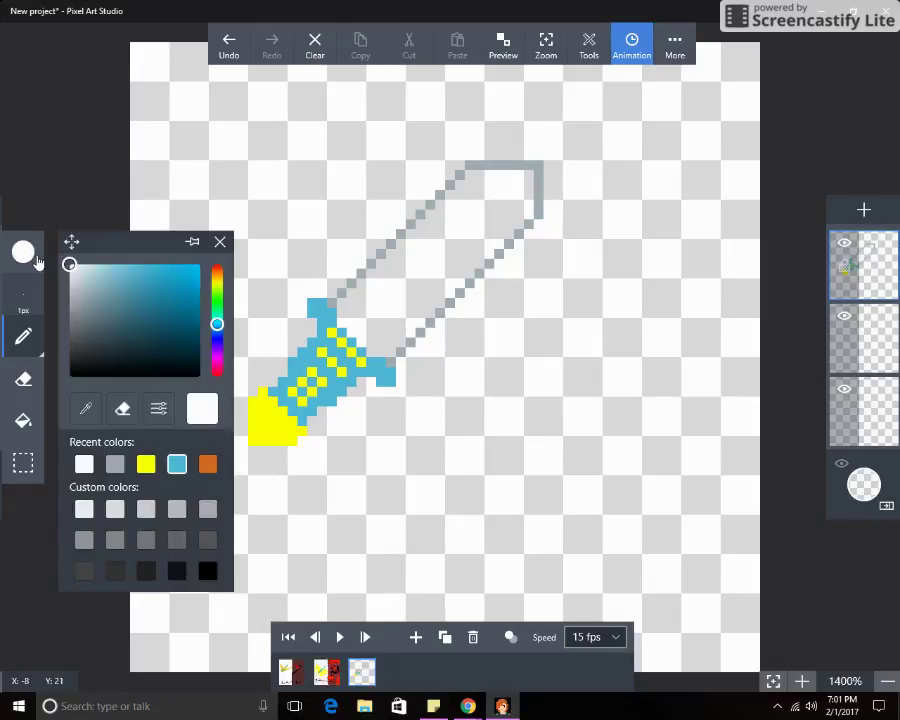
click(71, 289)
click(53, 214)
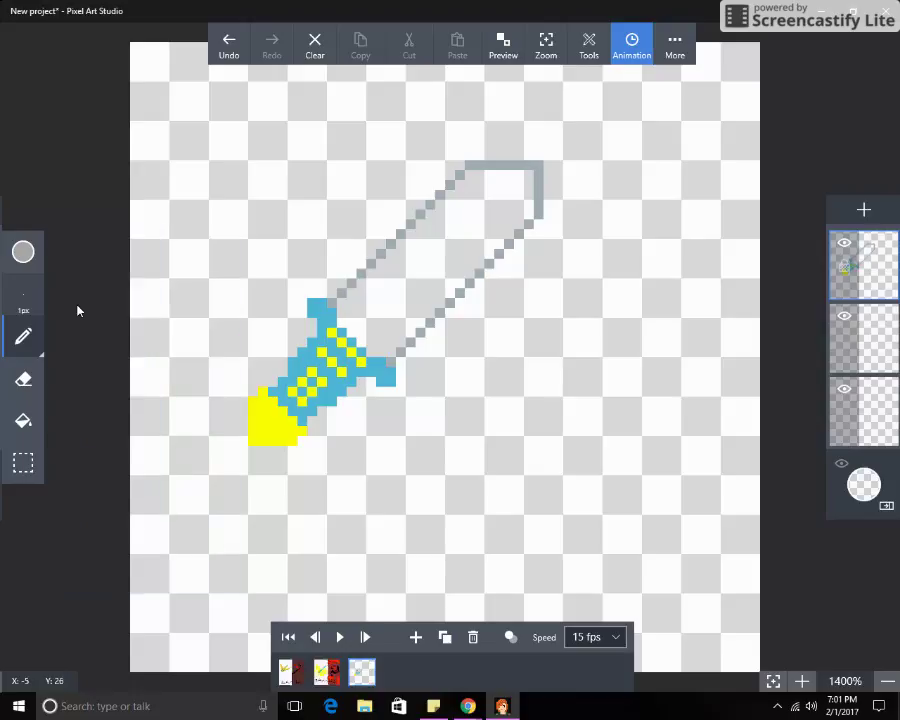
click(366, 327)
click(379, 318)
click(380, 306)
click(399, 305)
click(400, 292)
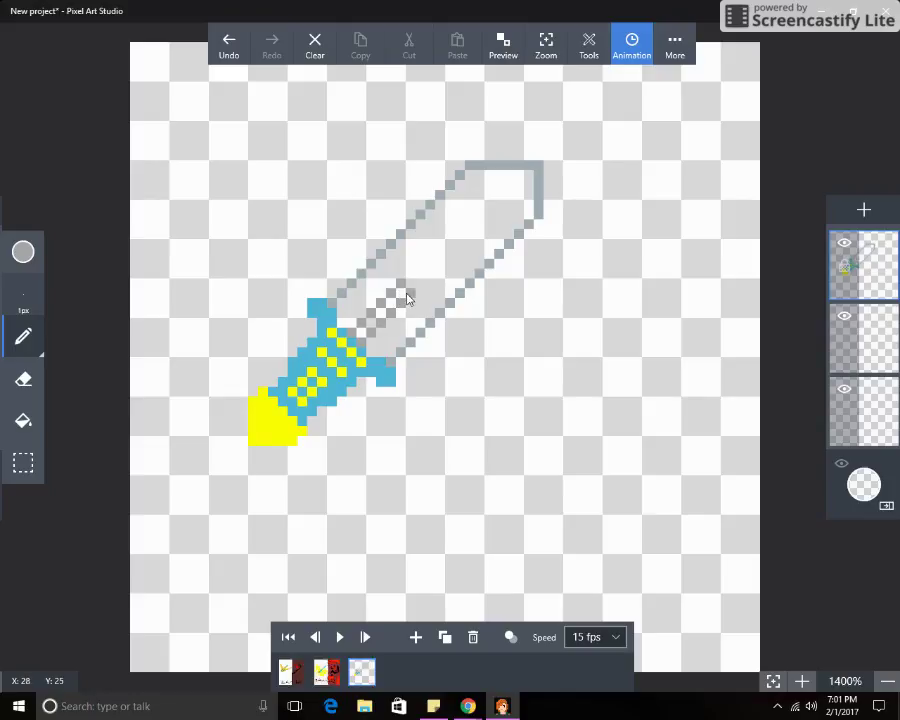
Extend both grey centre rows diagonally up the blade to its tip
click(408, 266)
click(420, 264)
click(430, 254)
click(440, 244)
click(450, 234)
click(460, 226)
click(469, 214)
click(479, 204)
click(490, 195)
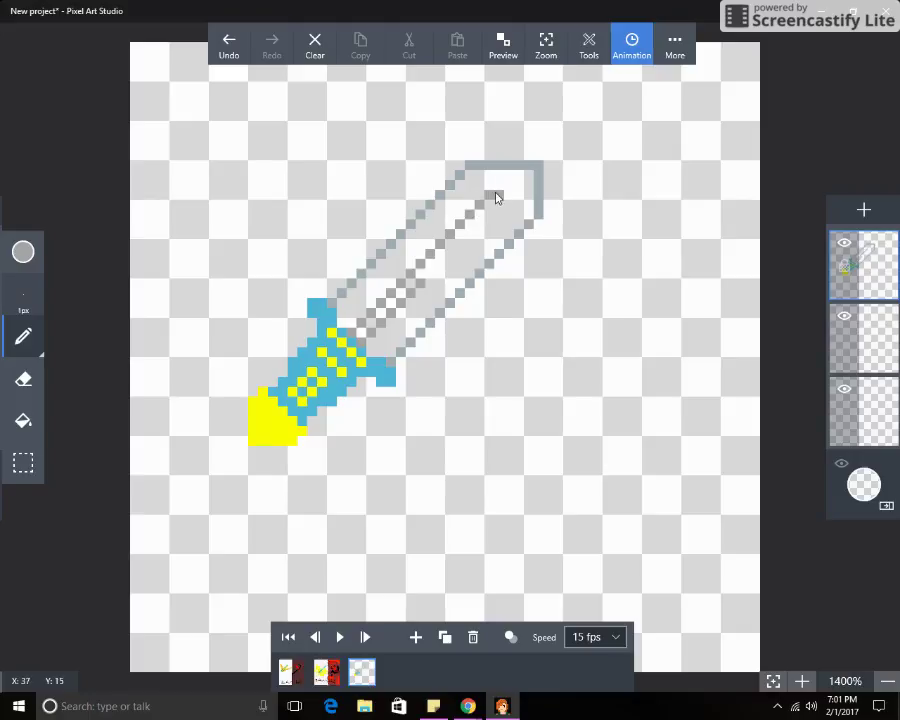
click(499, 185)
click(504, 183)
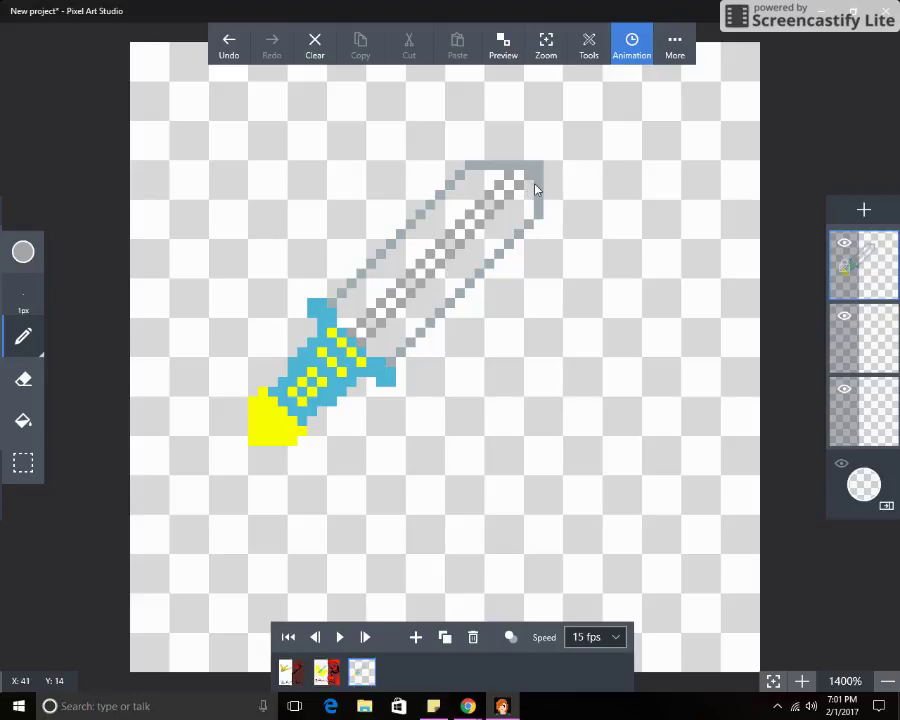
click(561, 191)
key(ctrl+z)
Erase the upper grey centre row and thicken the remaining row into a solid diagonal line along the blade
click(23, 379)
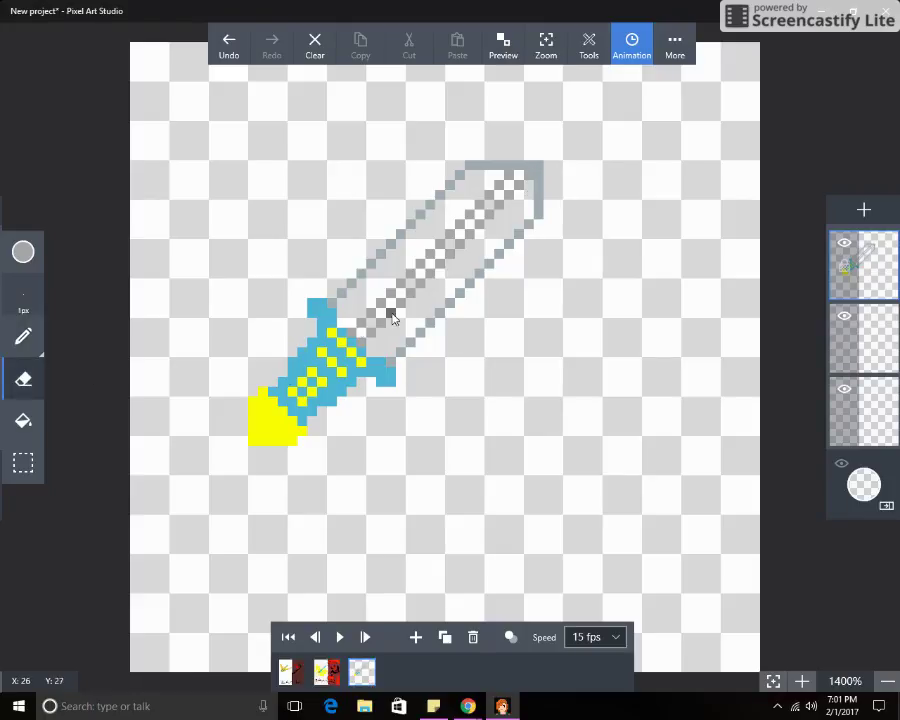
drag(356, 326, 370, 313)
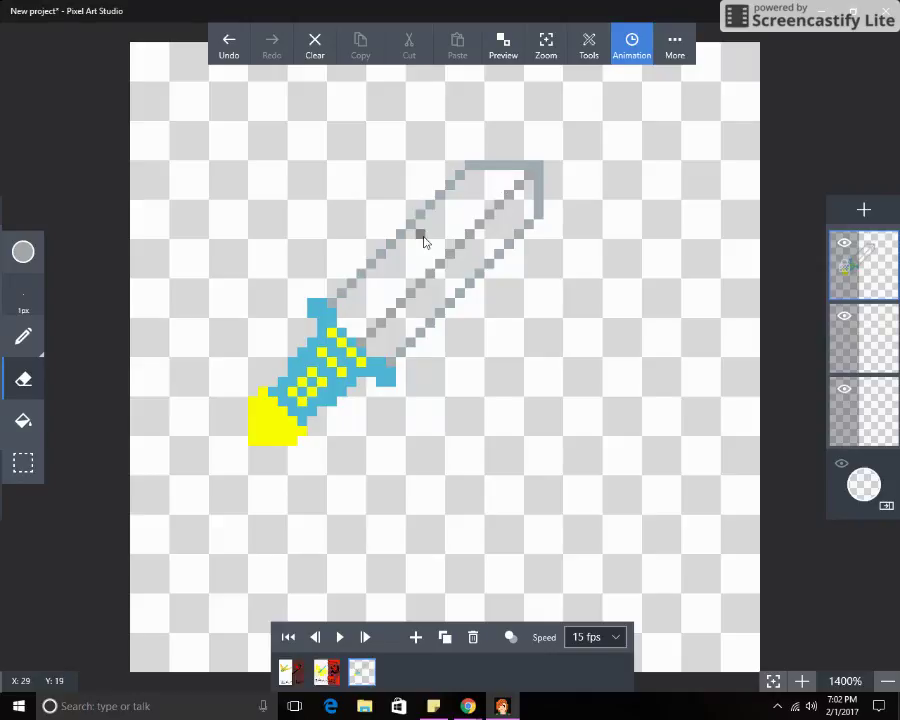
click(23, 336)
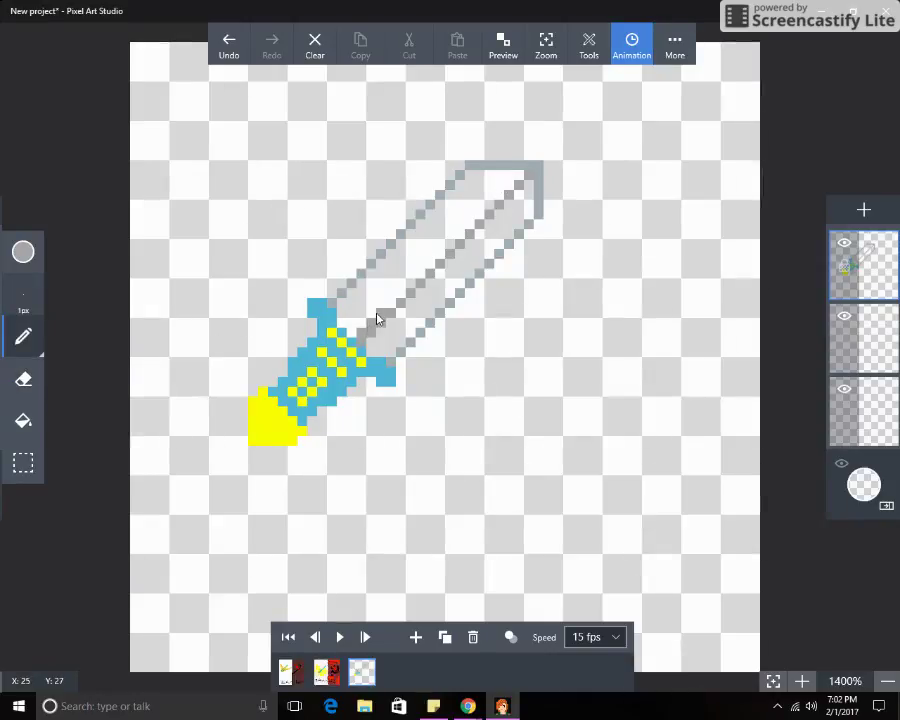
drag(378, 319, 436, 262)
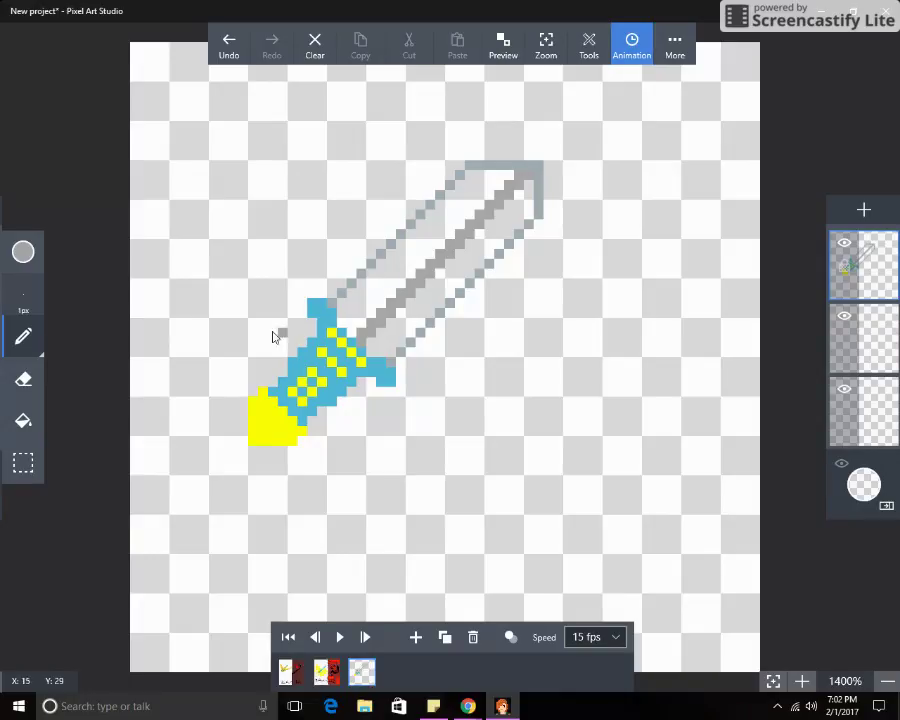
Set the pencil colour to bright, fully saturated red
click(23, 253)
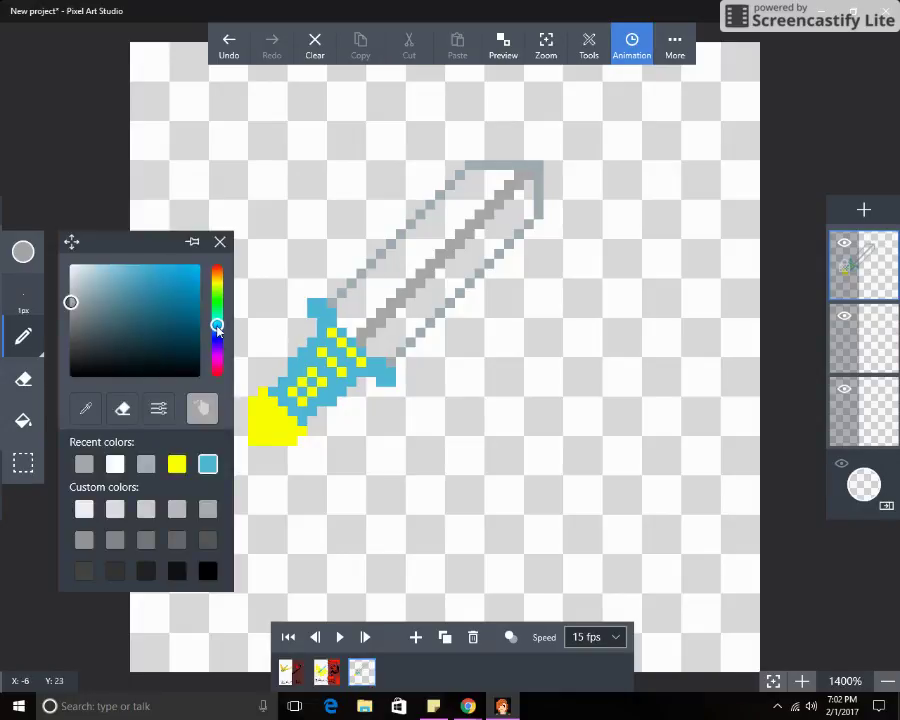
drag(217, 326, 222, 277)
click(22, 252)
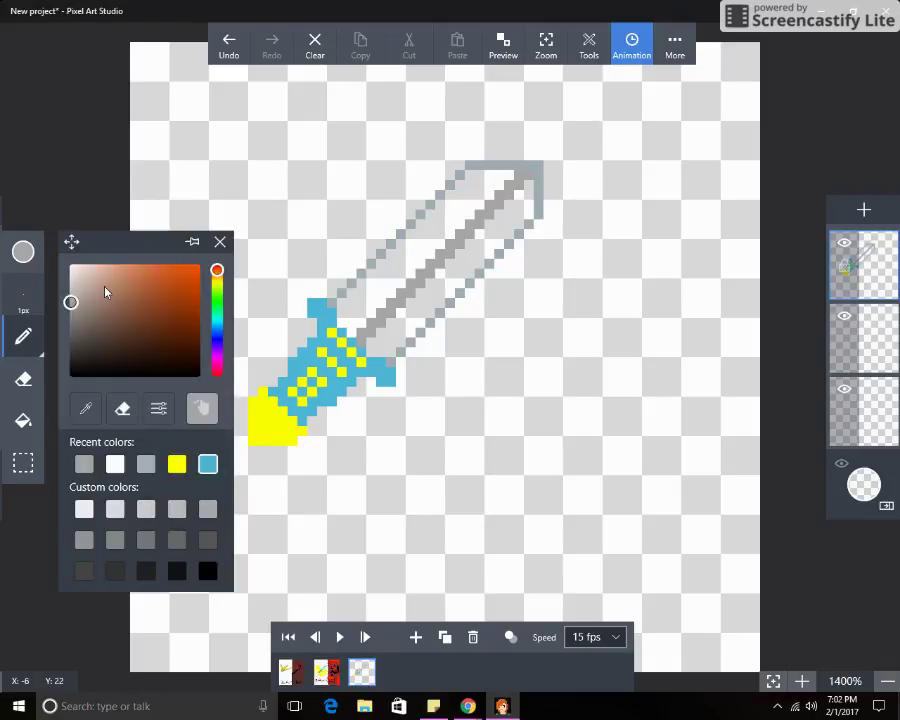
drag(68, 303, 198, 261)
click(250, 262)
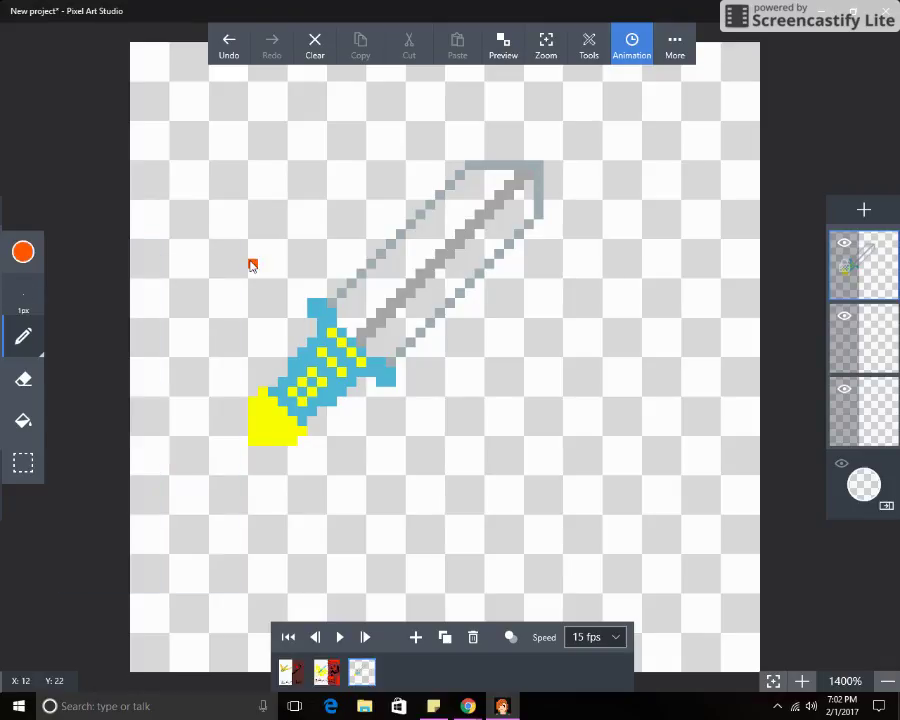
click(28, 252)
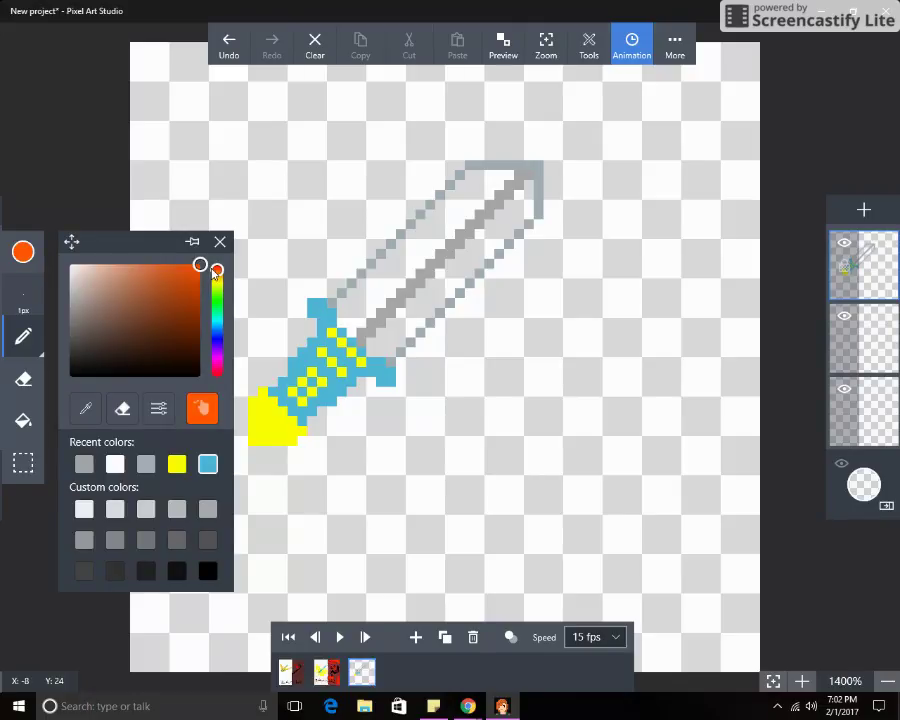
drag(215, 272, 215, 254)
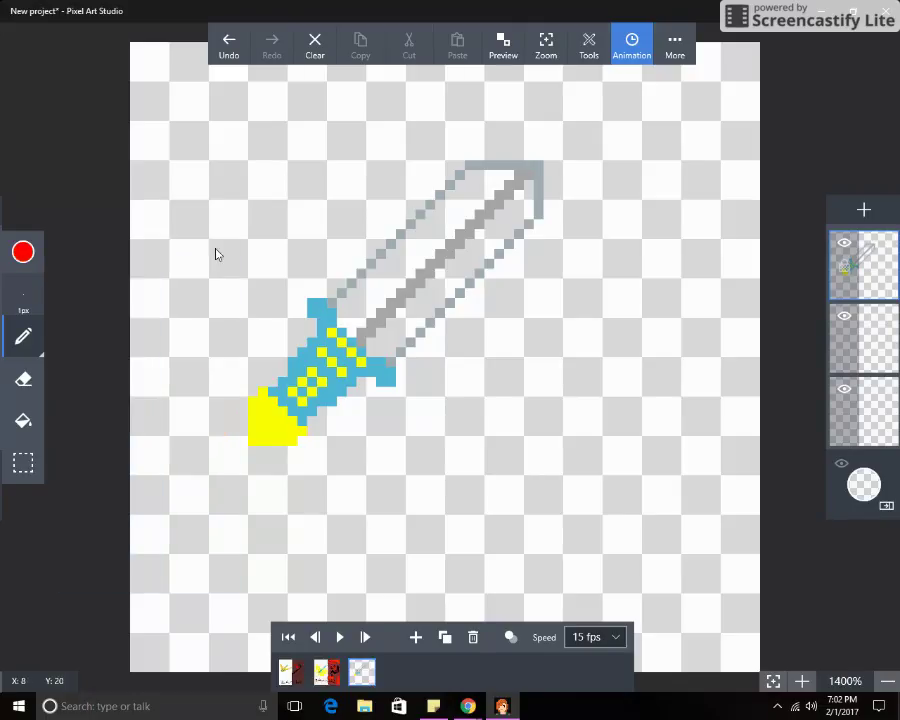
Fill both halves of the blade, on either side of the grey centre line, with red
click(26, 420)
click(385, 300)
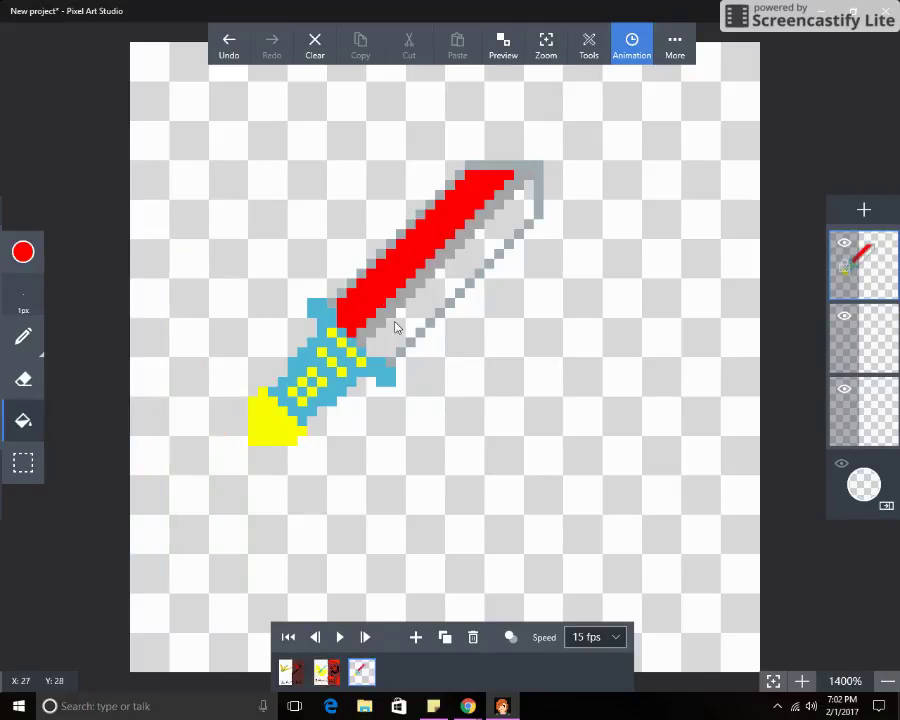
click(399, 322)
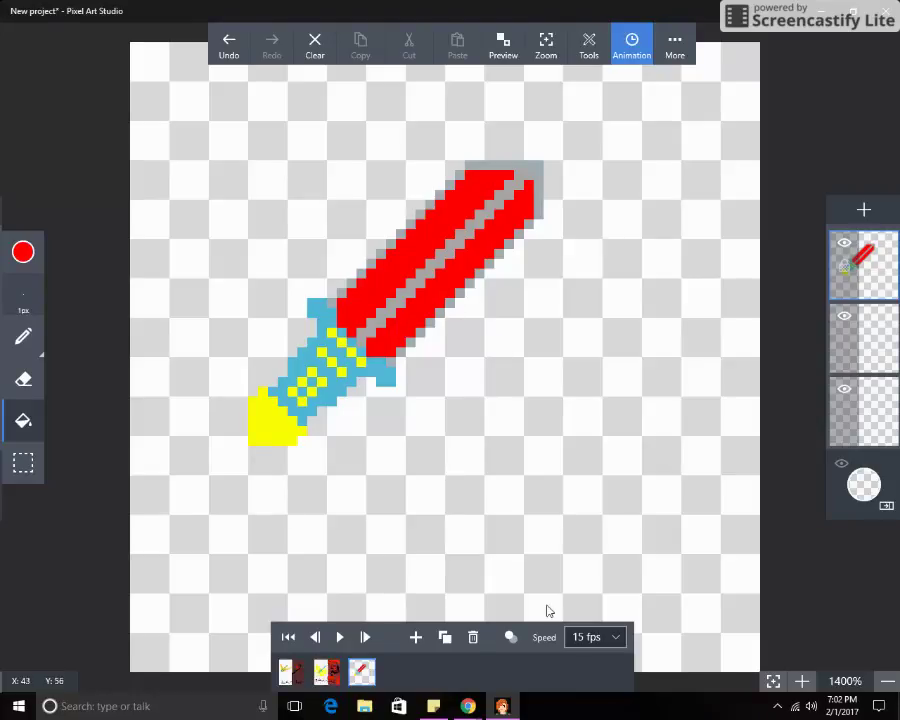
click(503, 706)
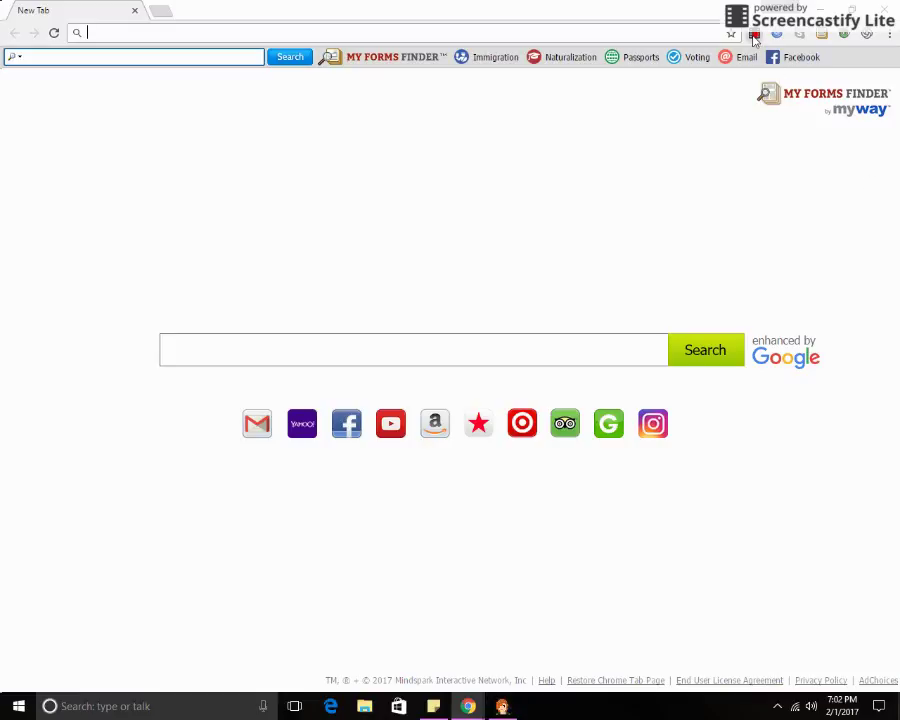
click(754, 35)
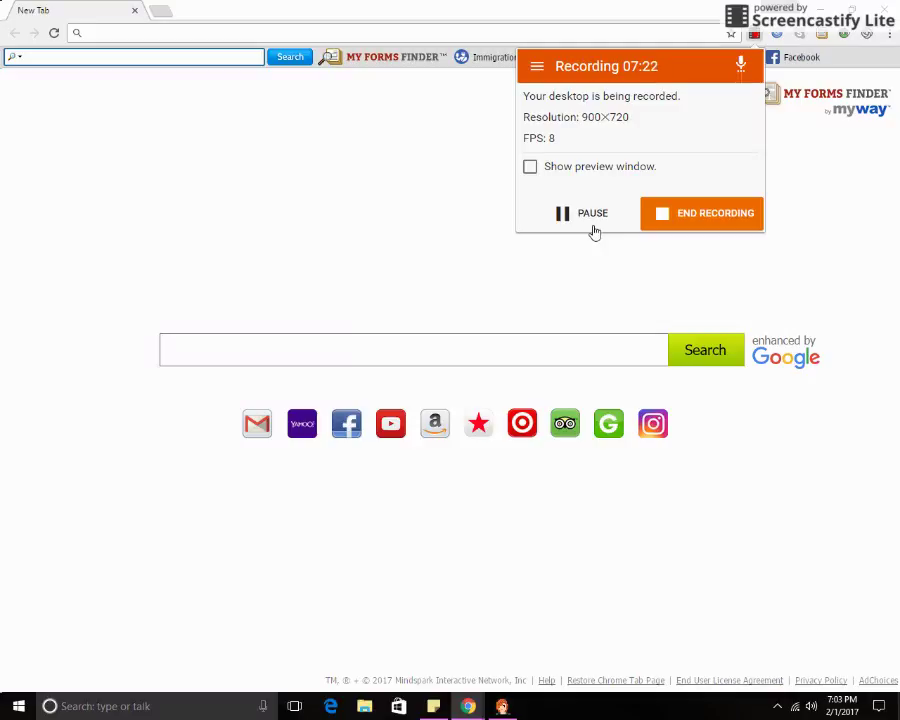
click(502, 706)
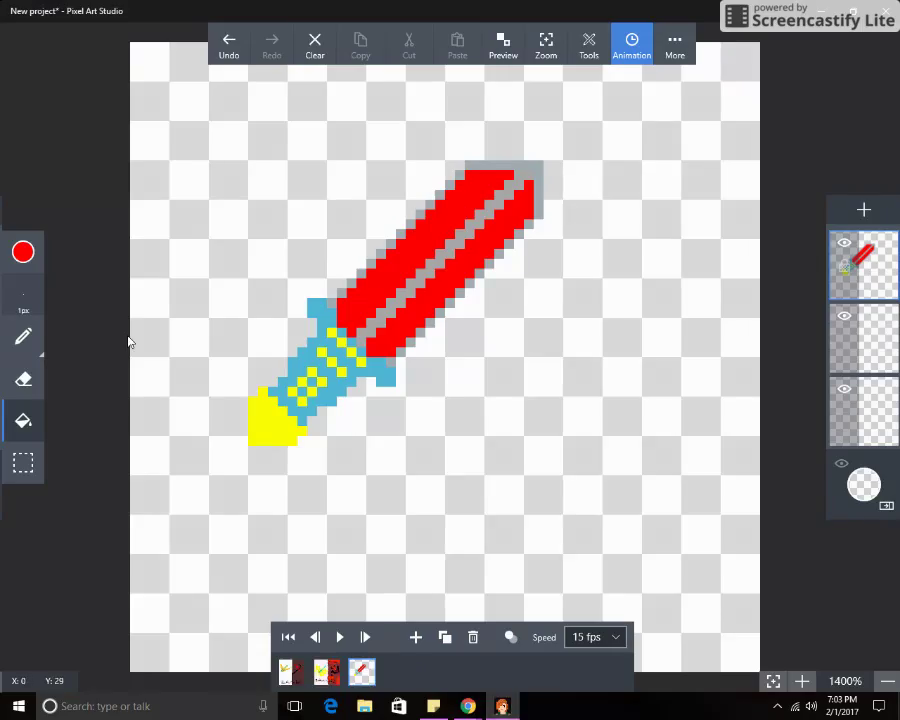
Set the fill colour to black and flood the empty background around the sword with it
click(20, 256)
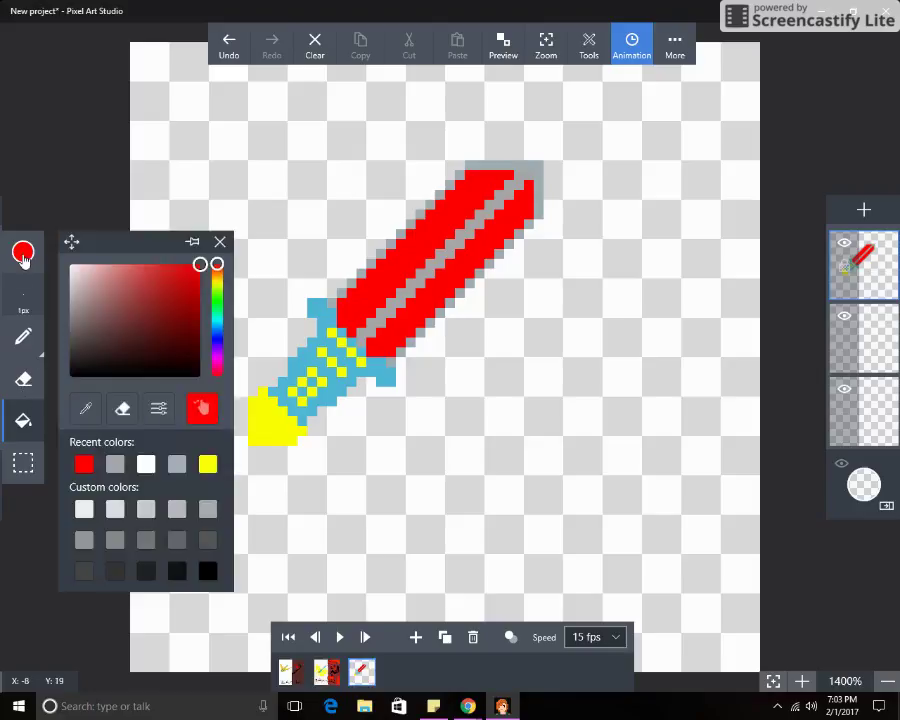
click(198, 372)
click(208, 400)
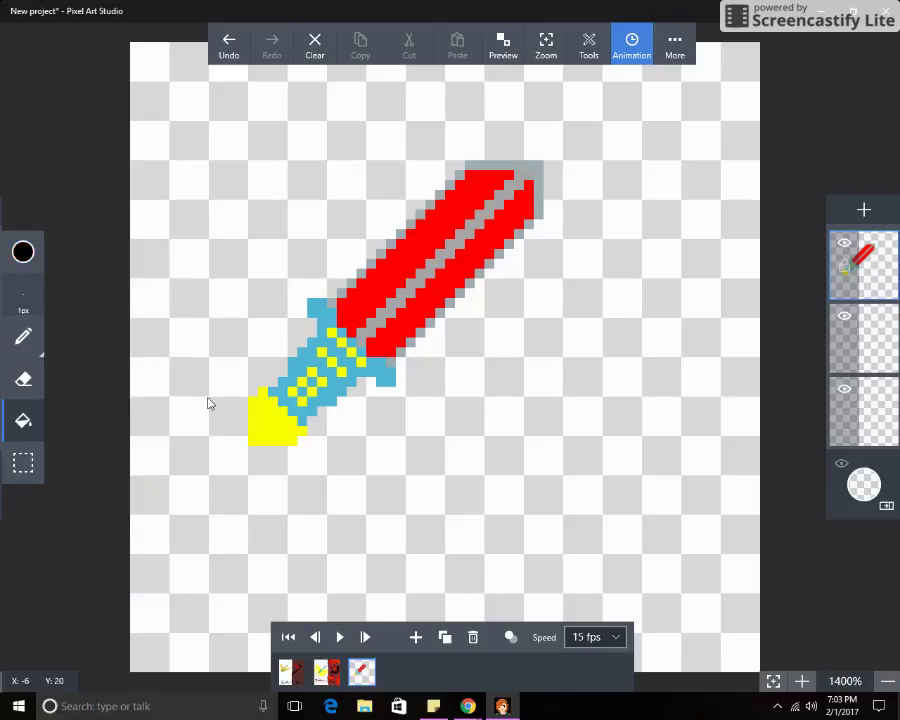
click(347, 542)
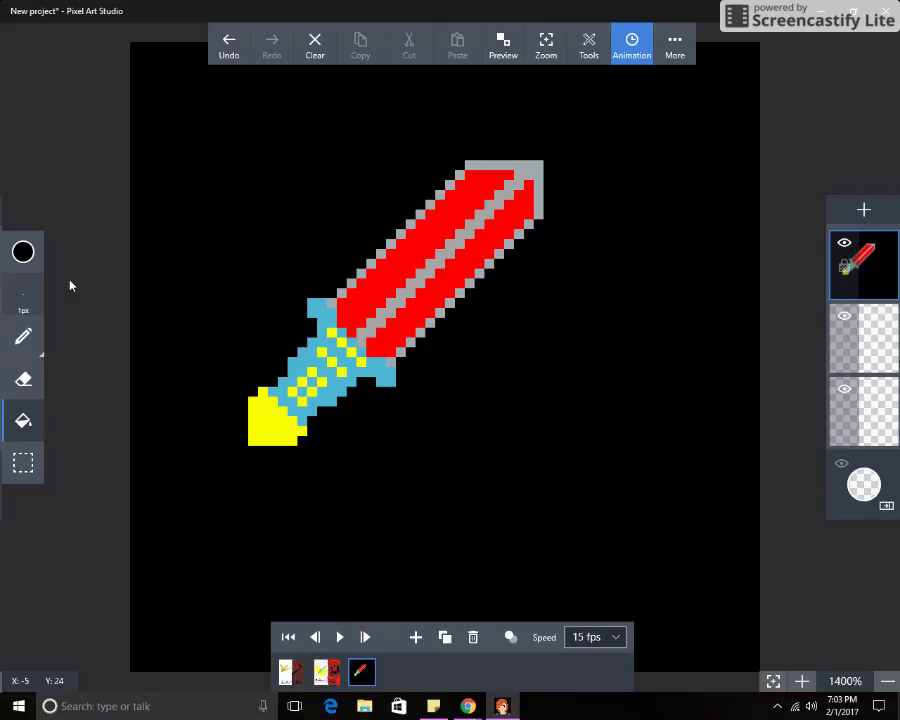
click(23, 252)
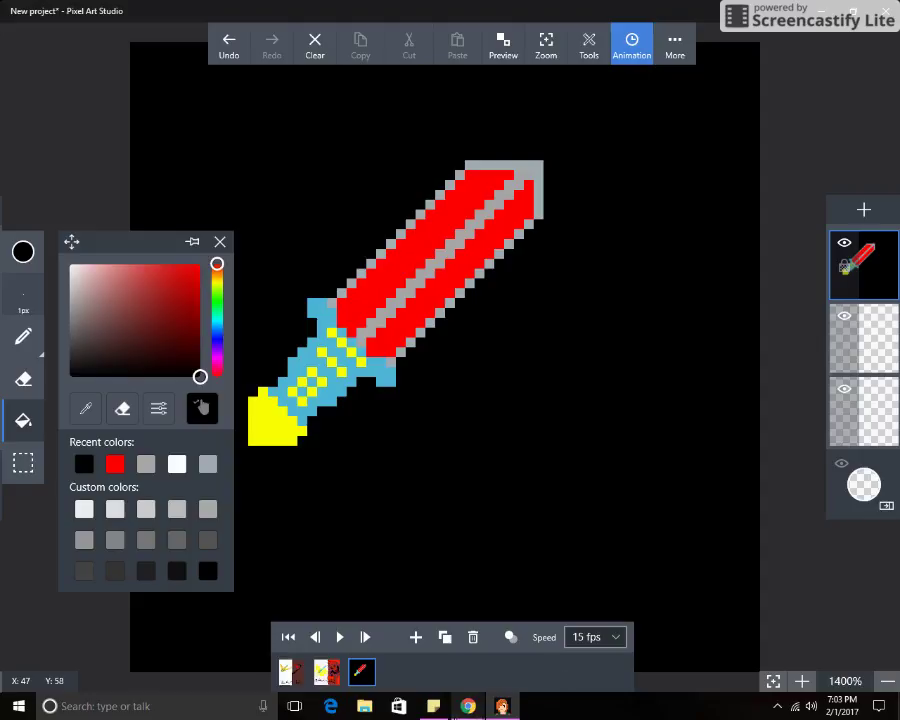
mouse_move(468, 706)
click(497, 662)
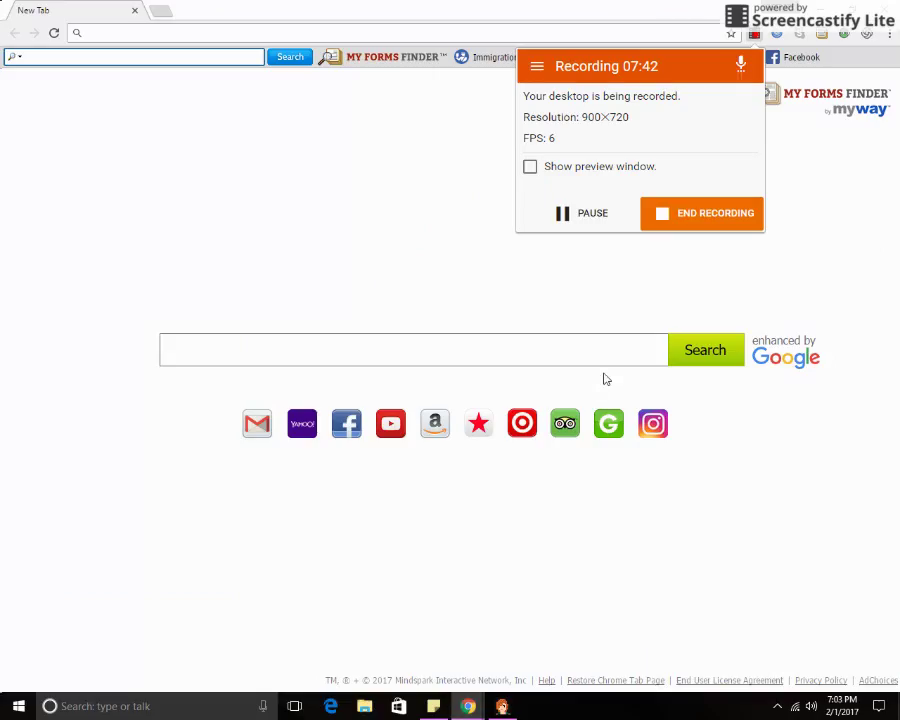